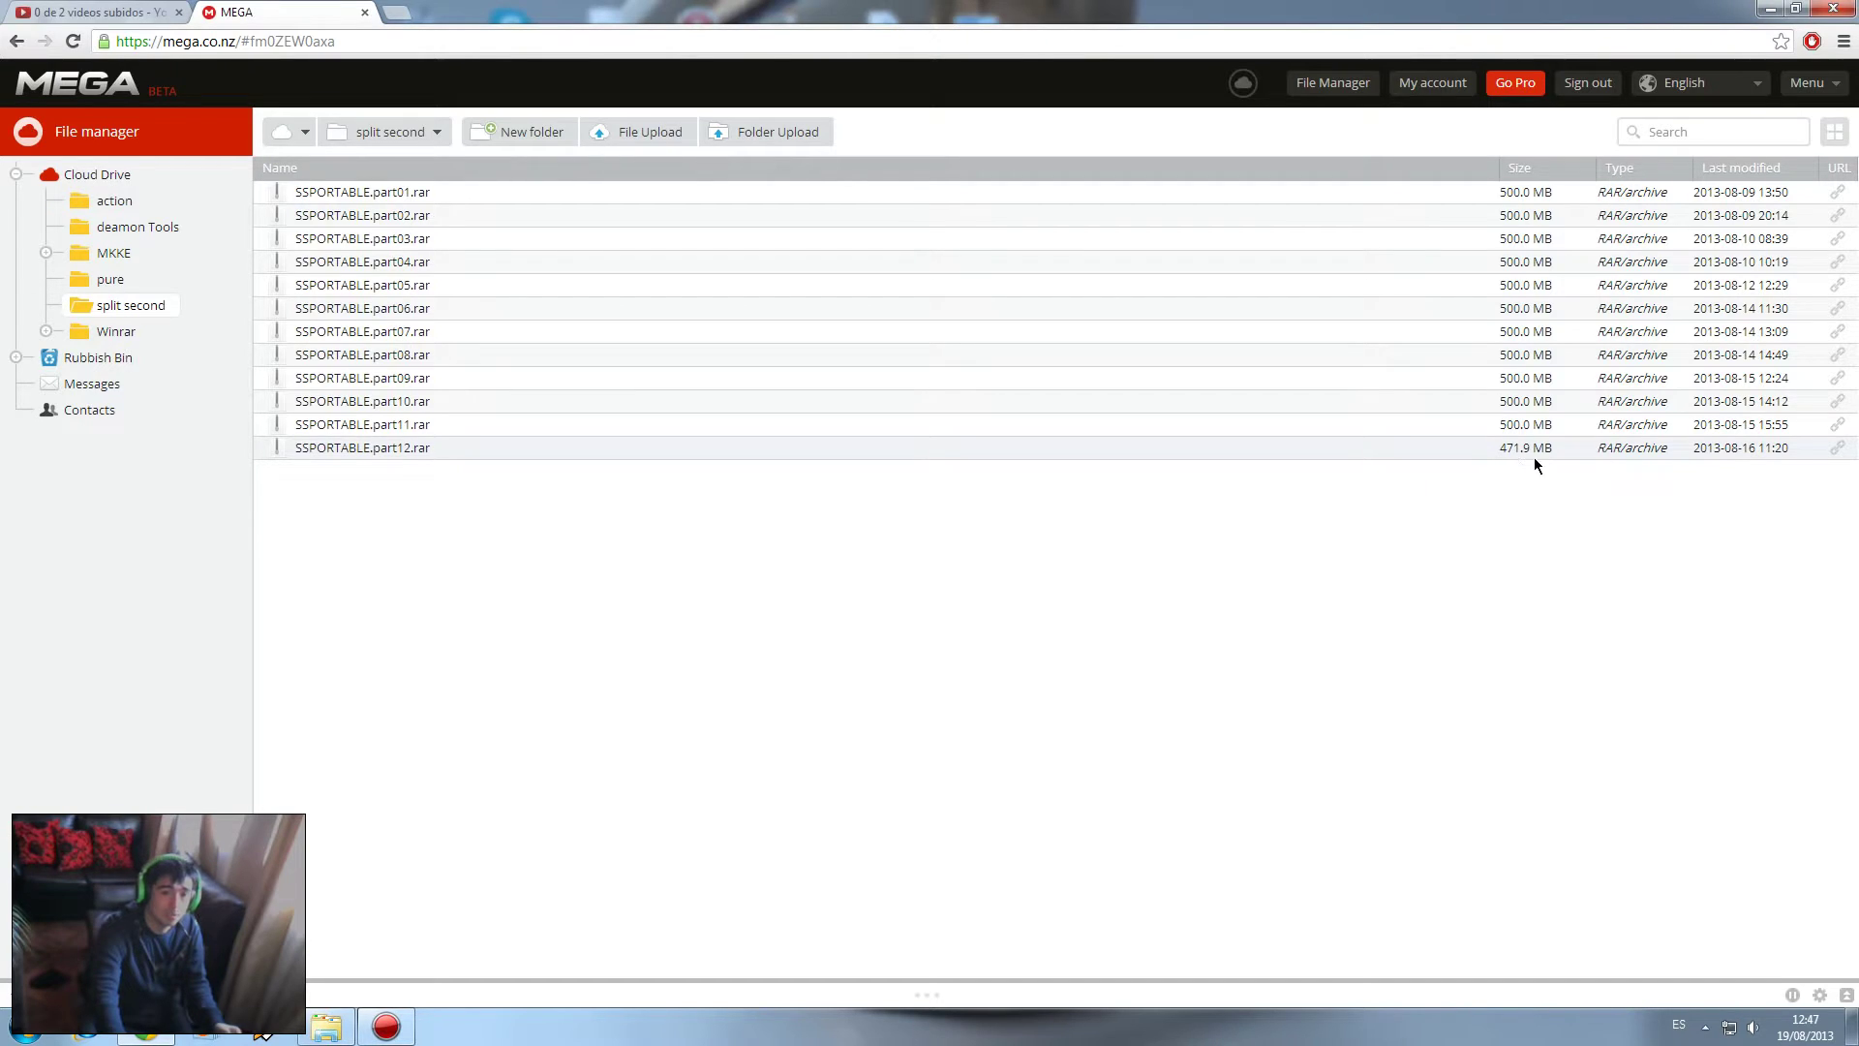
- Export the file links with keys for SSPORTABLE.part01.rar through part12.rar and copy all the links to the clipboard
drag(353, 569, 387, 197)
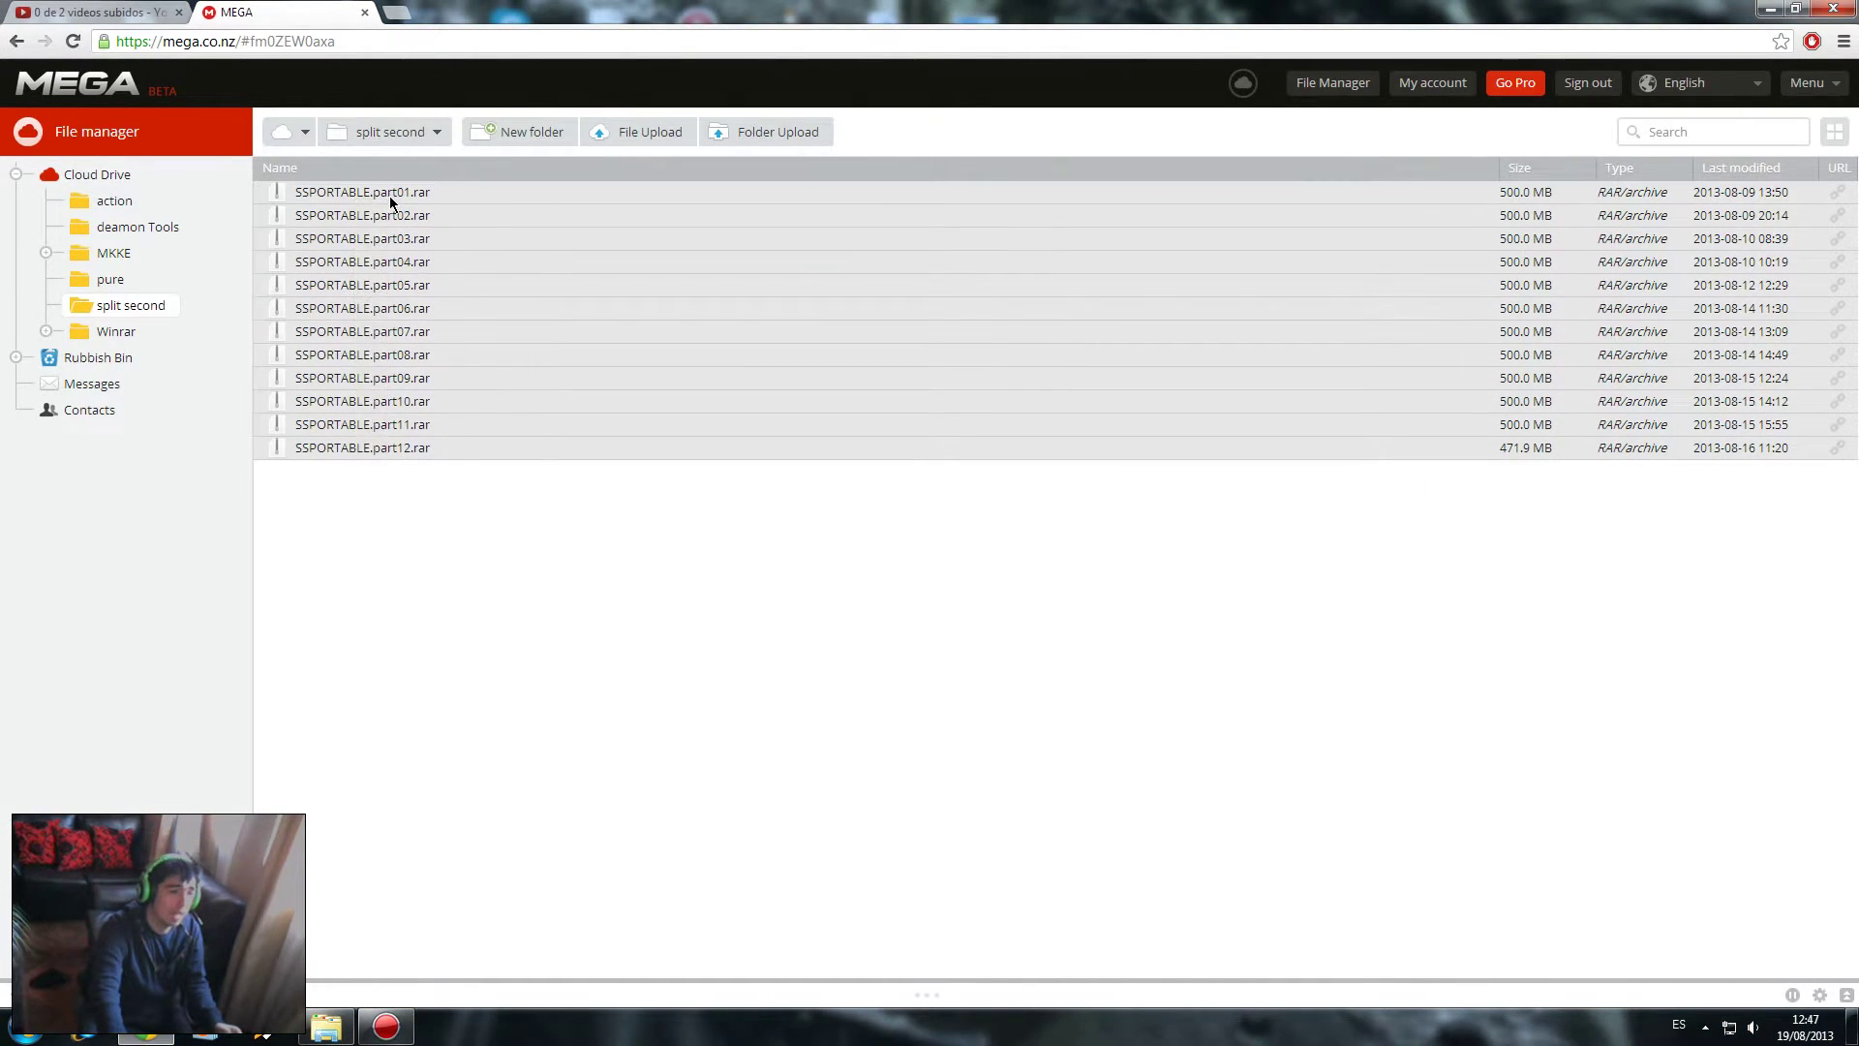
right_click(389, 196)
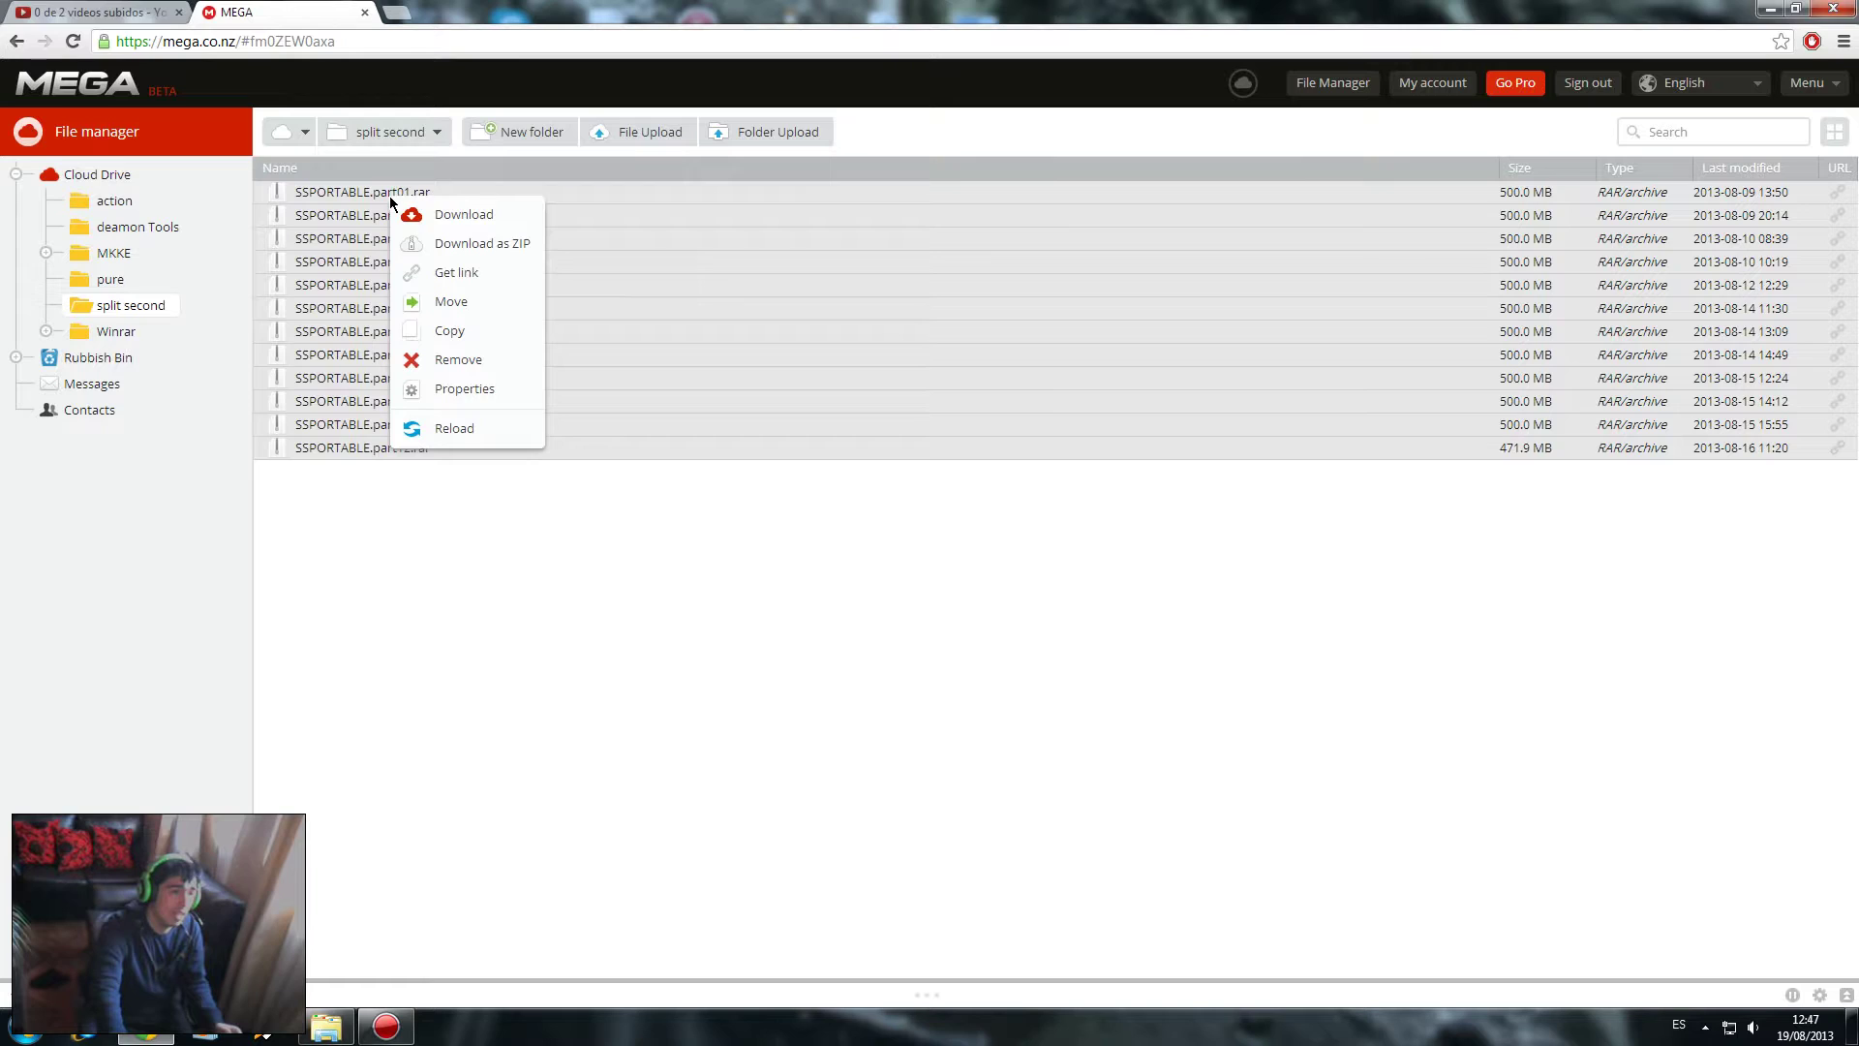
click(473, 275)
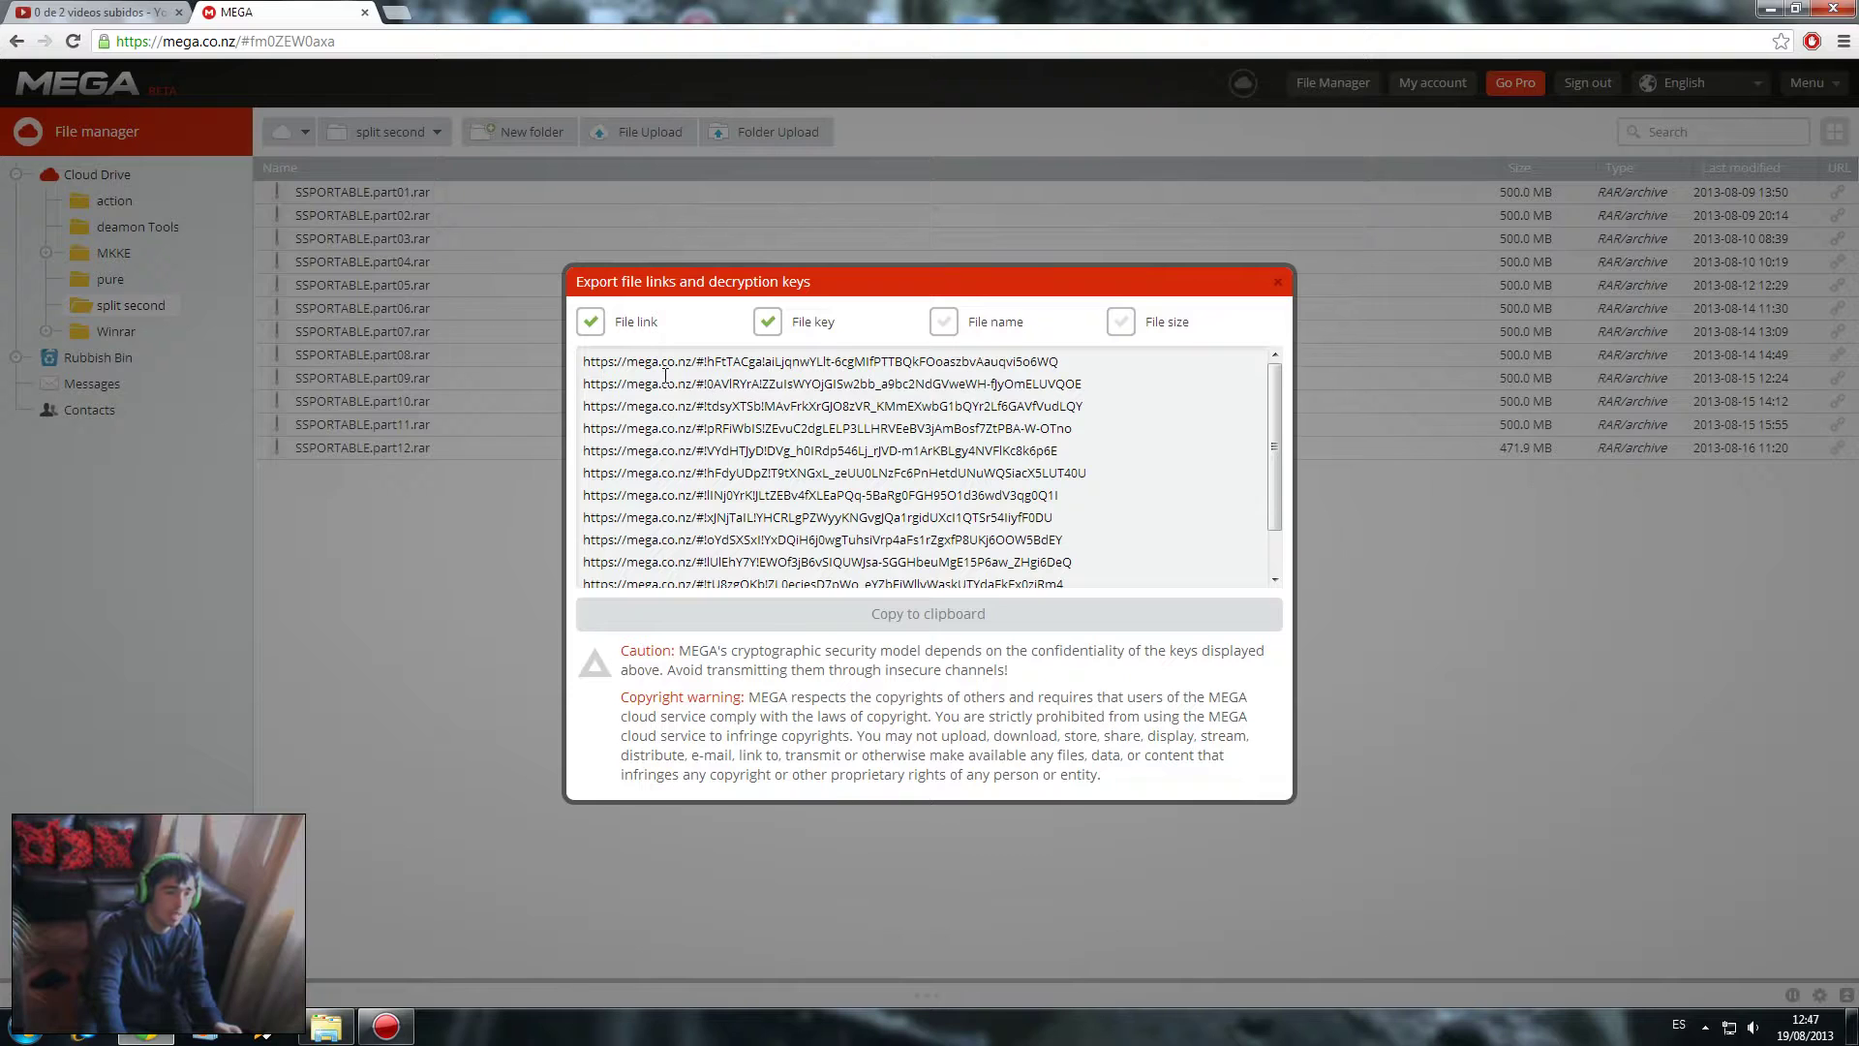
drag(587, 361, 1219, 557)
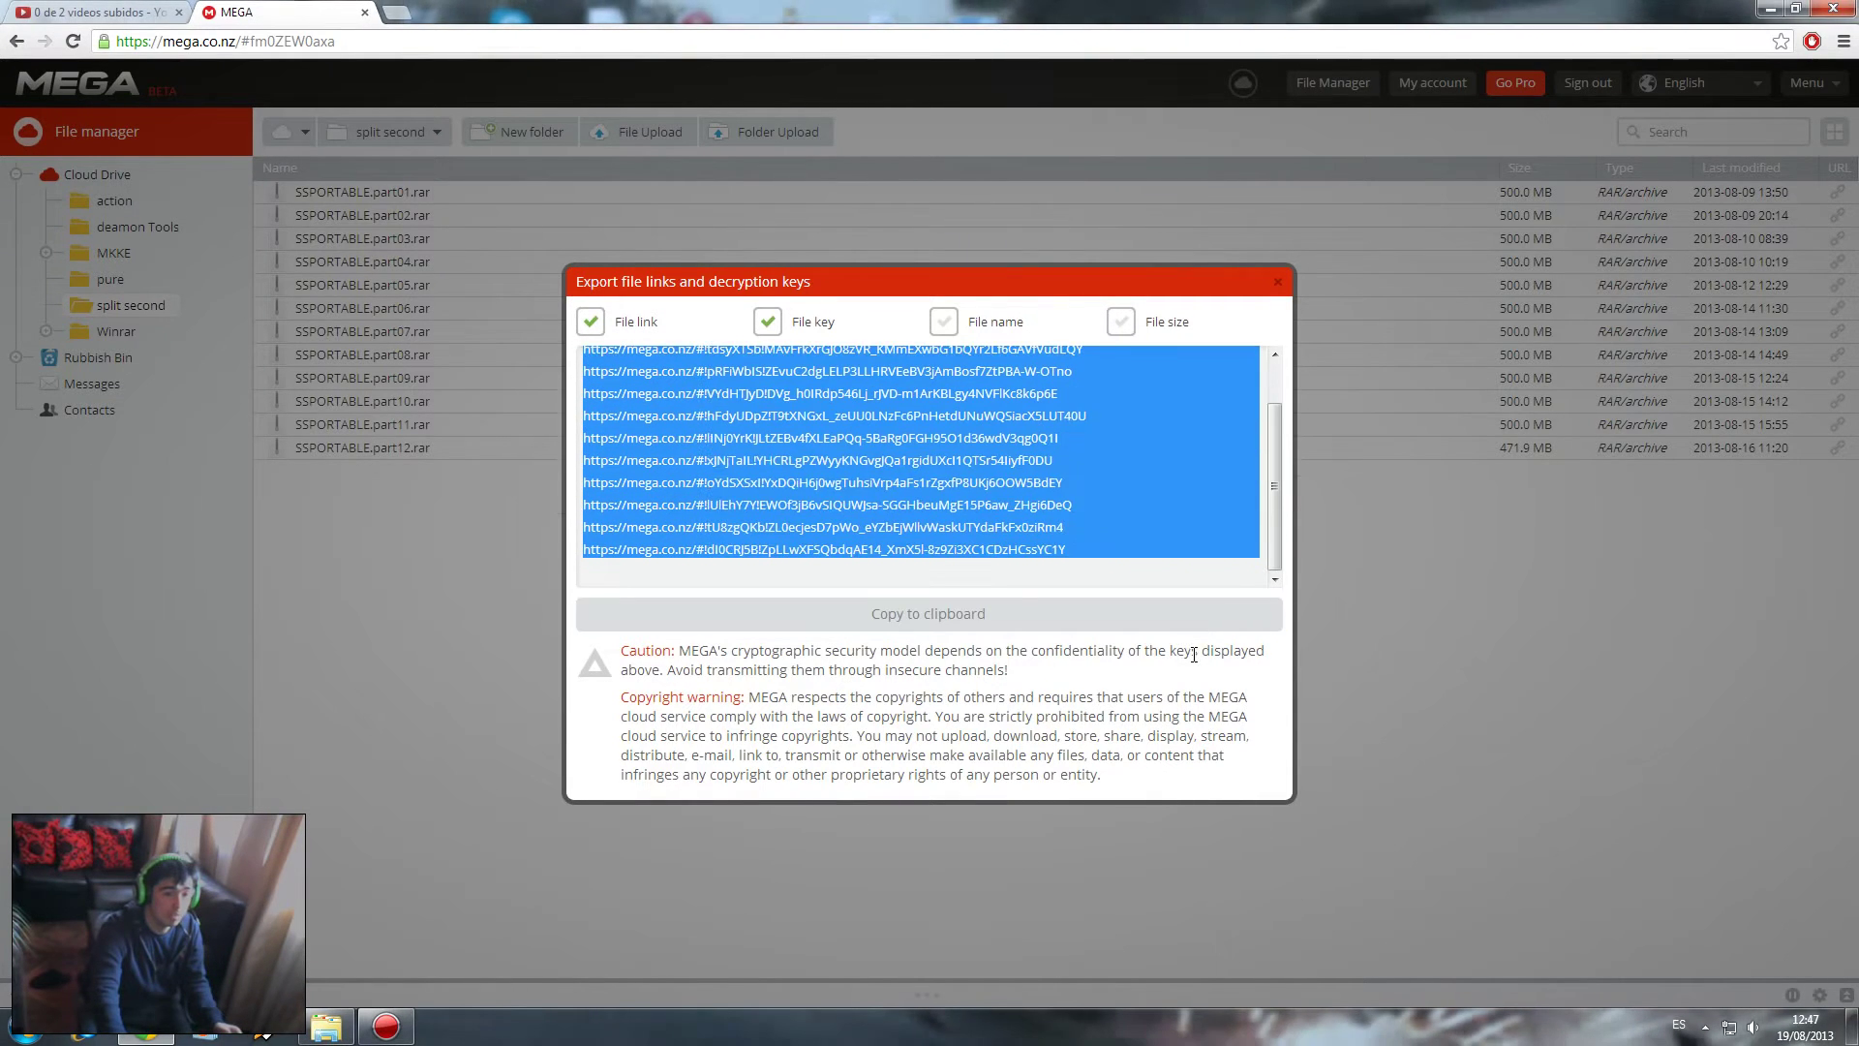
right_click(1027, 498)
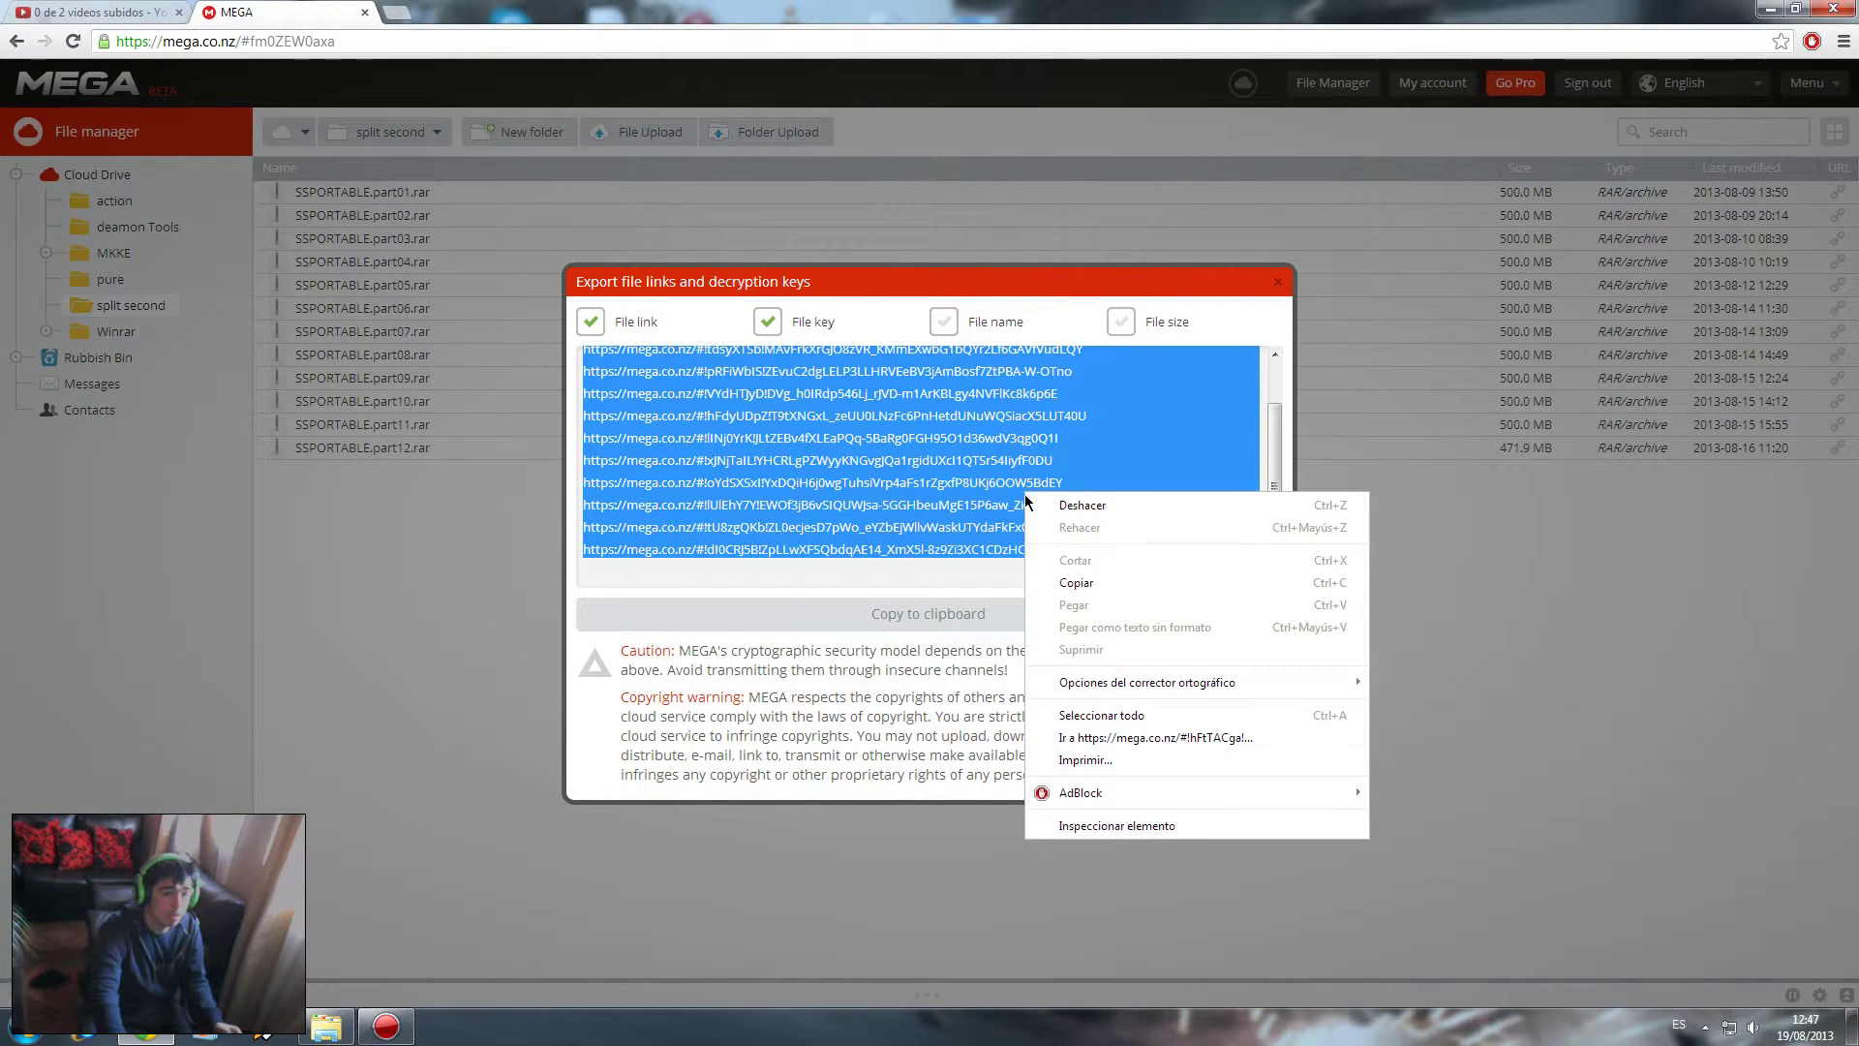
click(1061, 584)
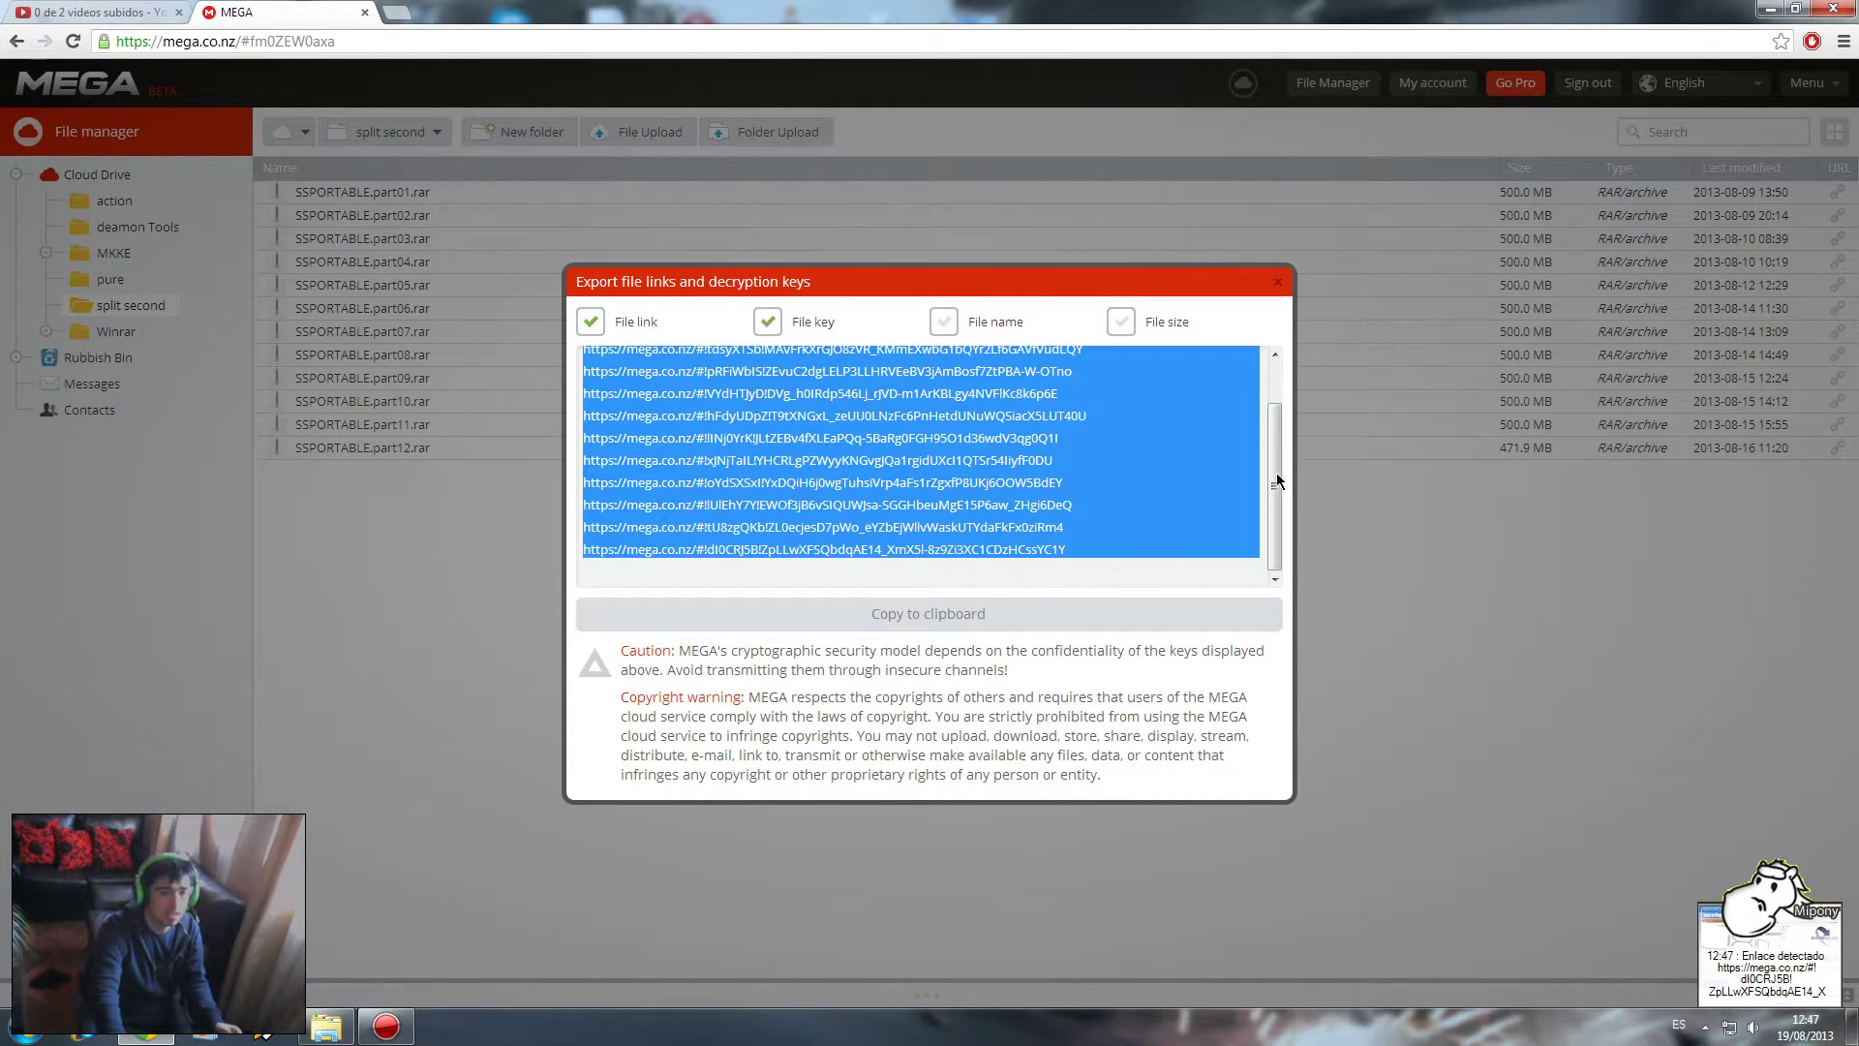
key(Escape)
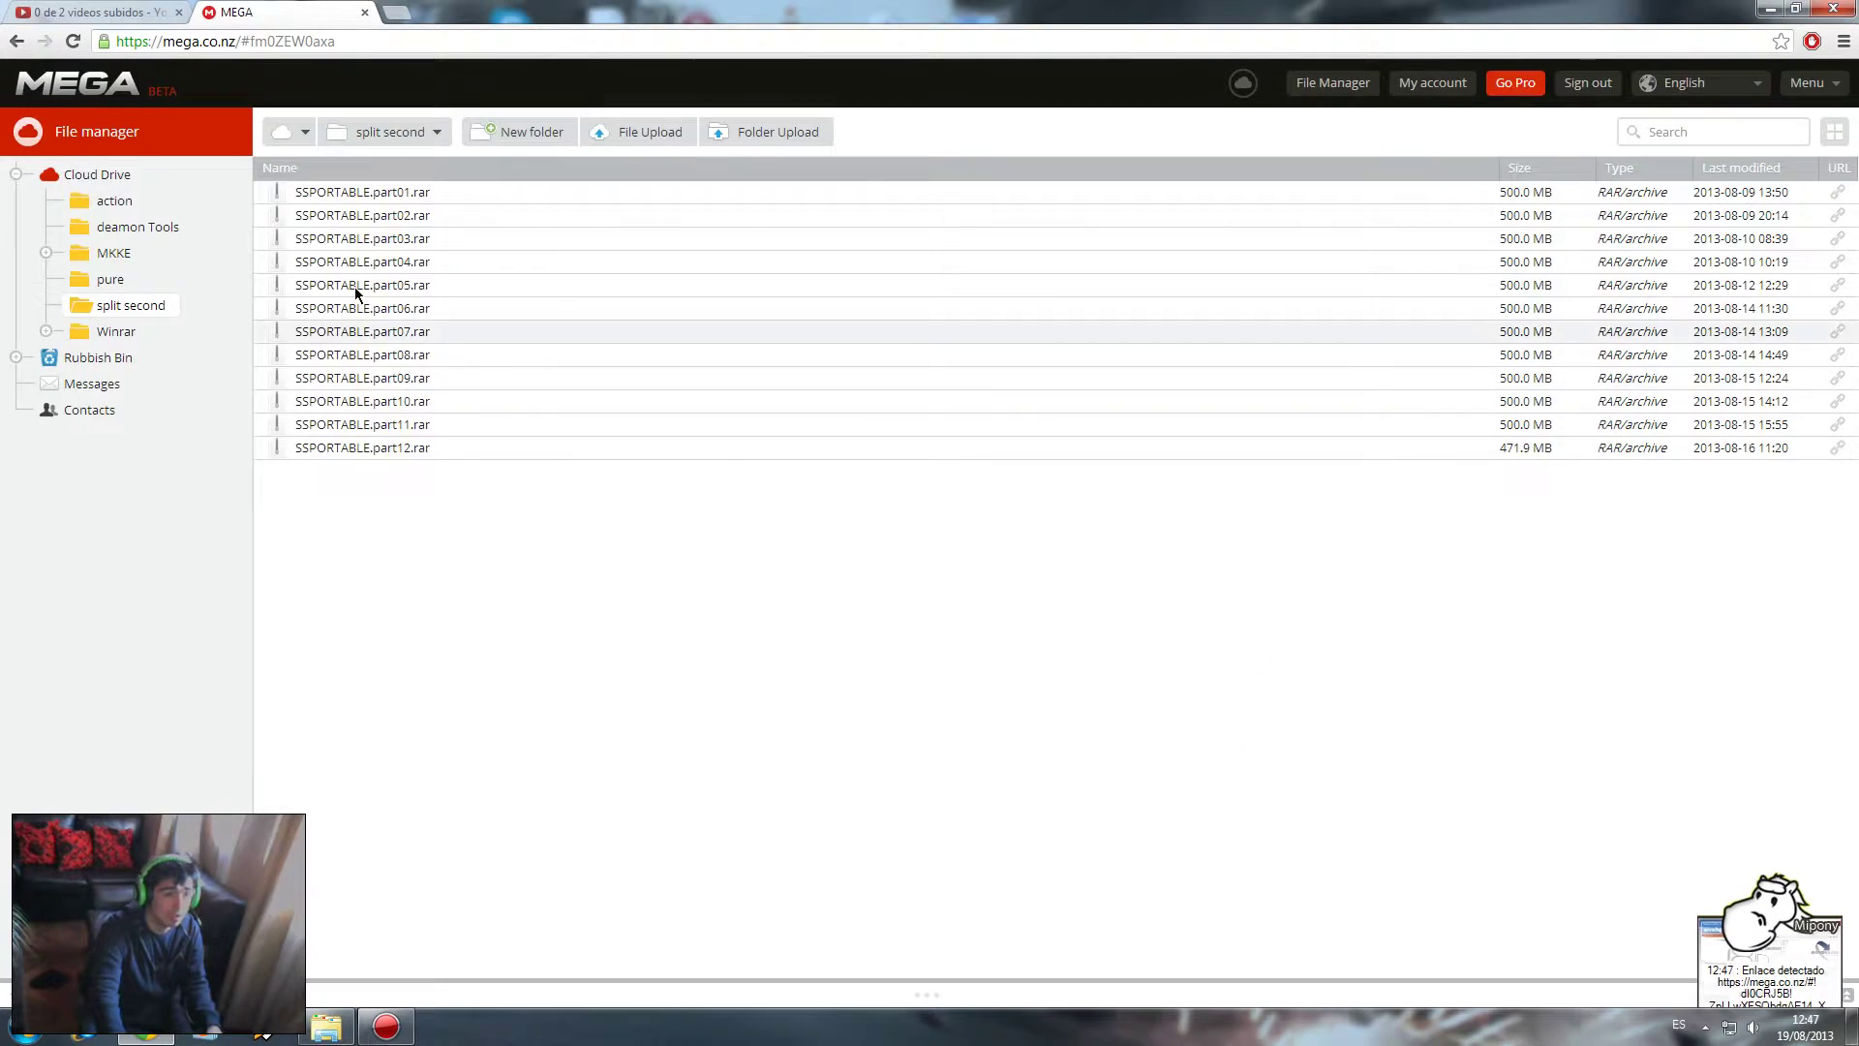
- Switch to Mipony from the hidden tray programs, close the AMD VISION Engine Control Center, and reposition the Mipony window
click(1706, 1028)
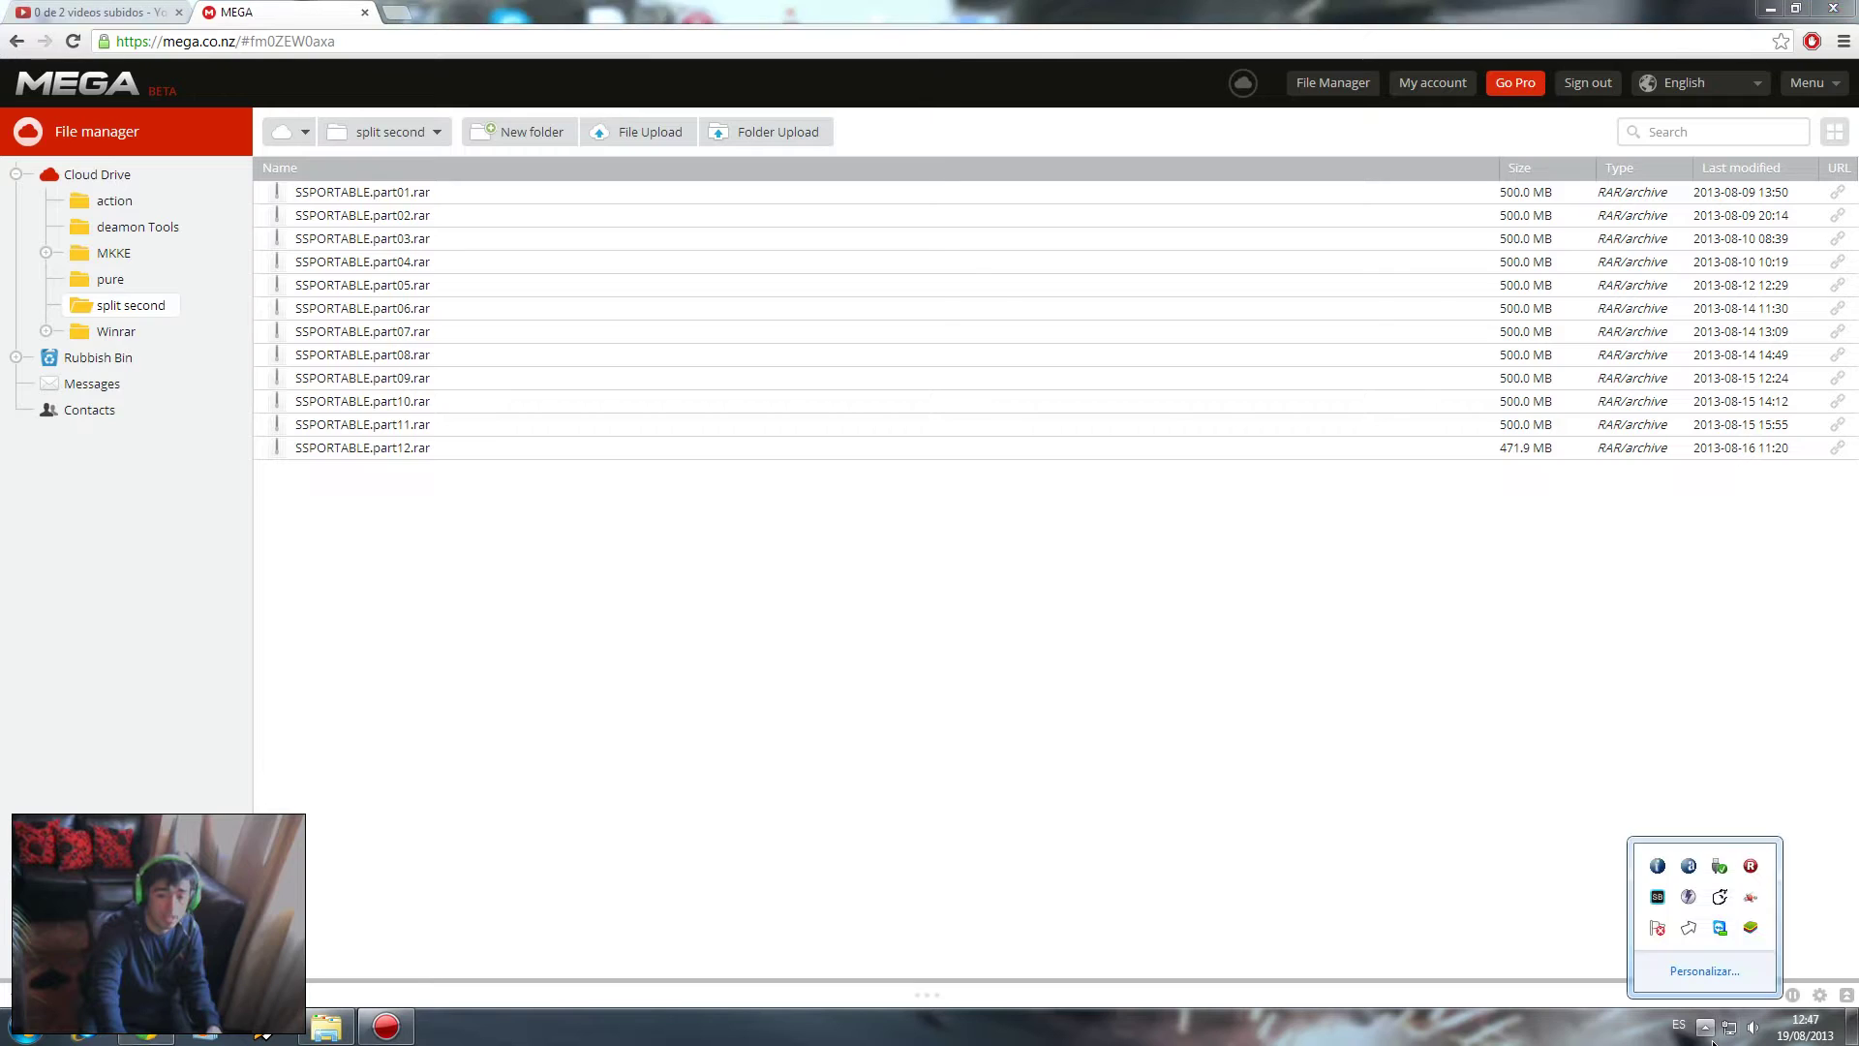
click(1719, 897)
click(1720, 896)
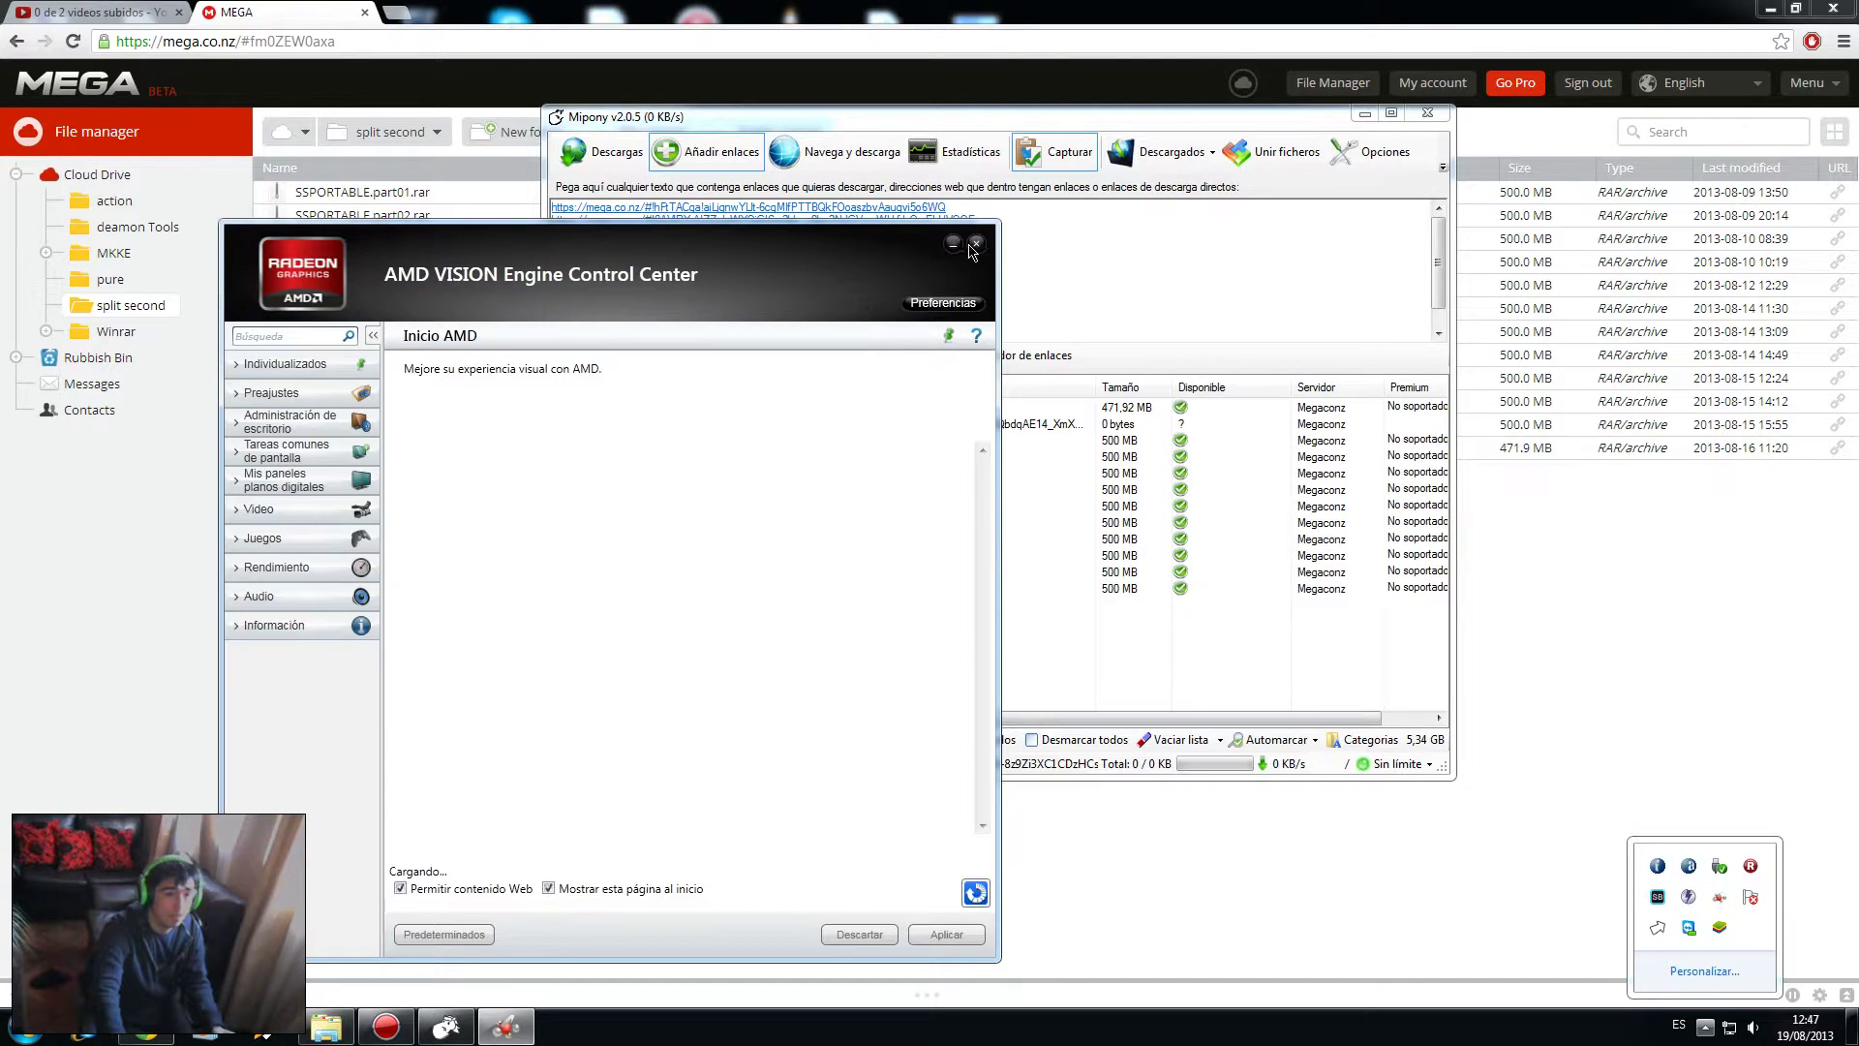
click(976, 242)
drag(980, 134, 878, 151)
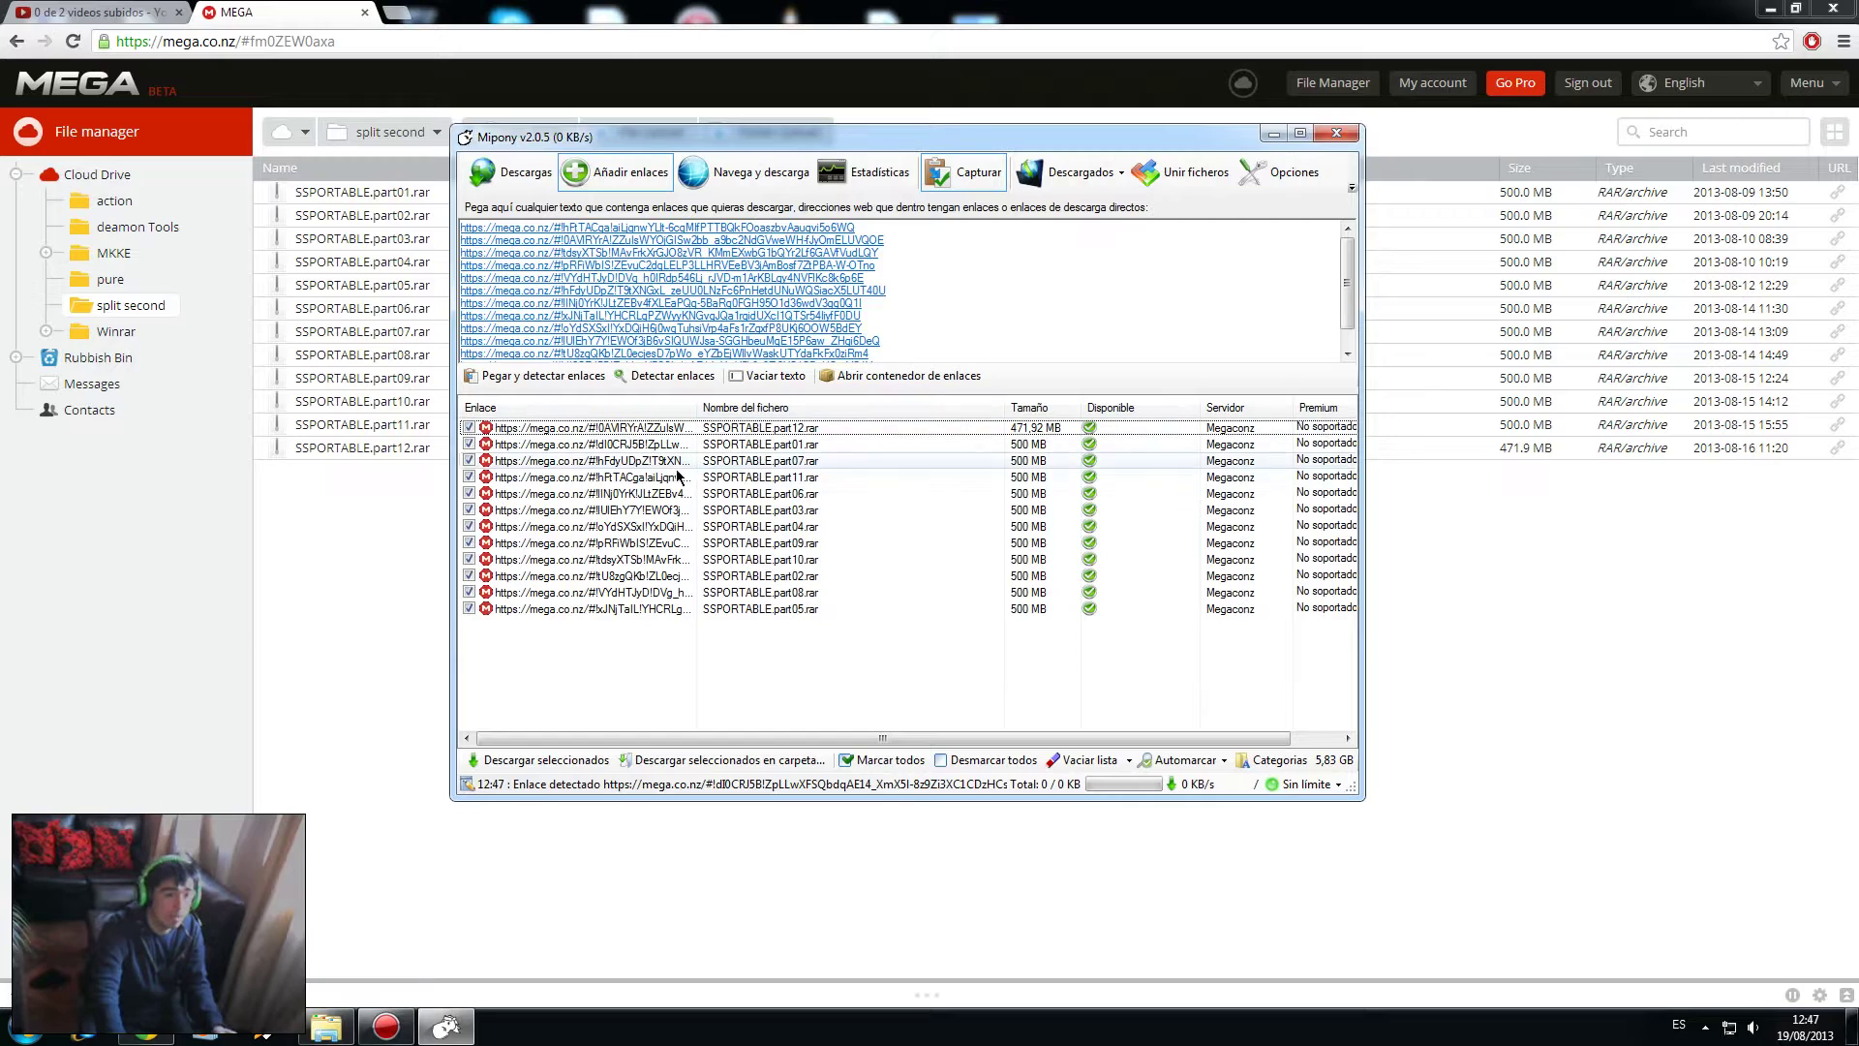
- Sort the detected links by file name, check the SSPORTABLE parts in the list, and close Mipony
click(856, 411)
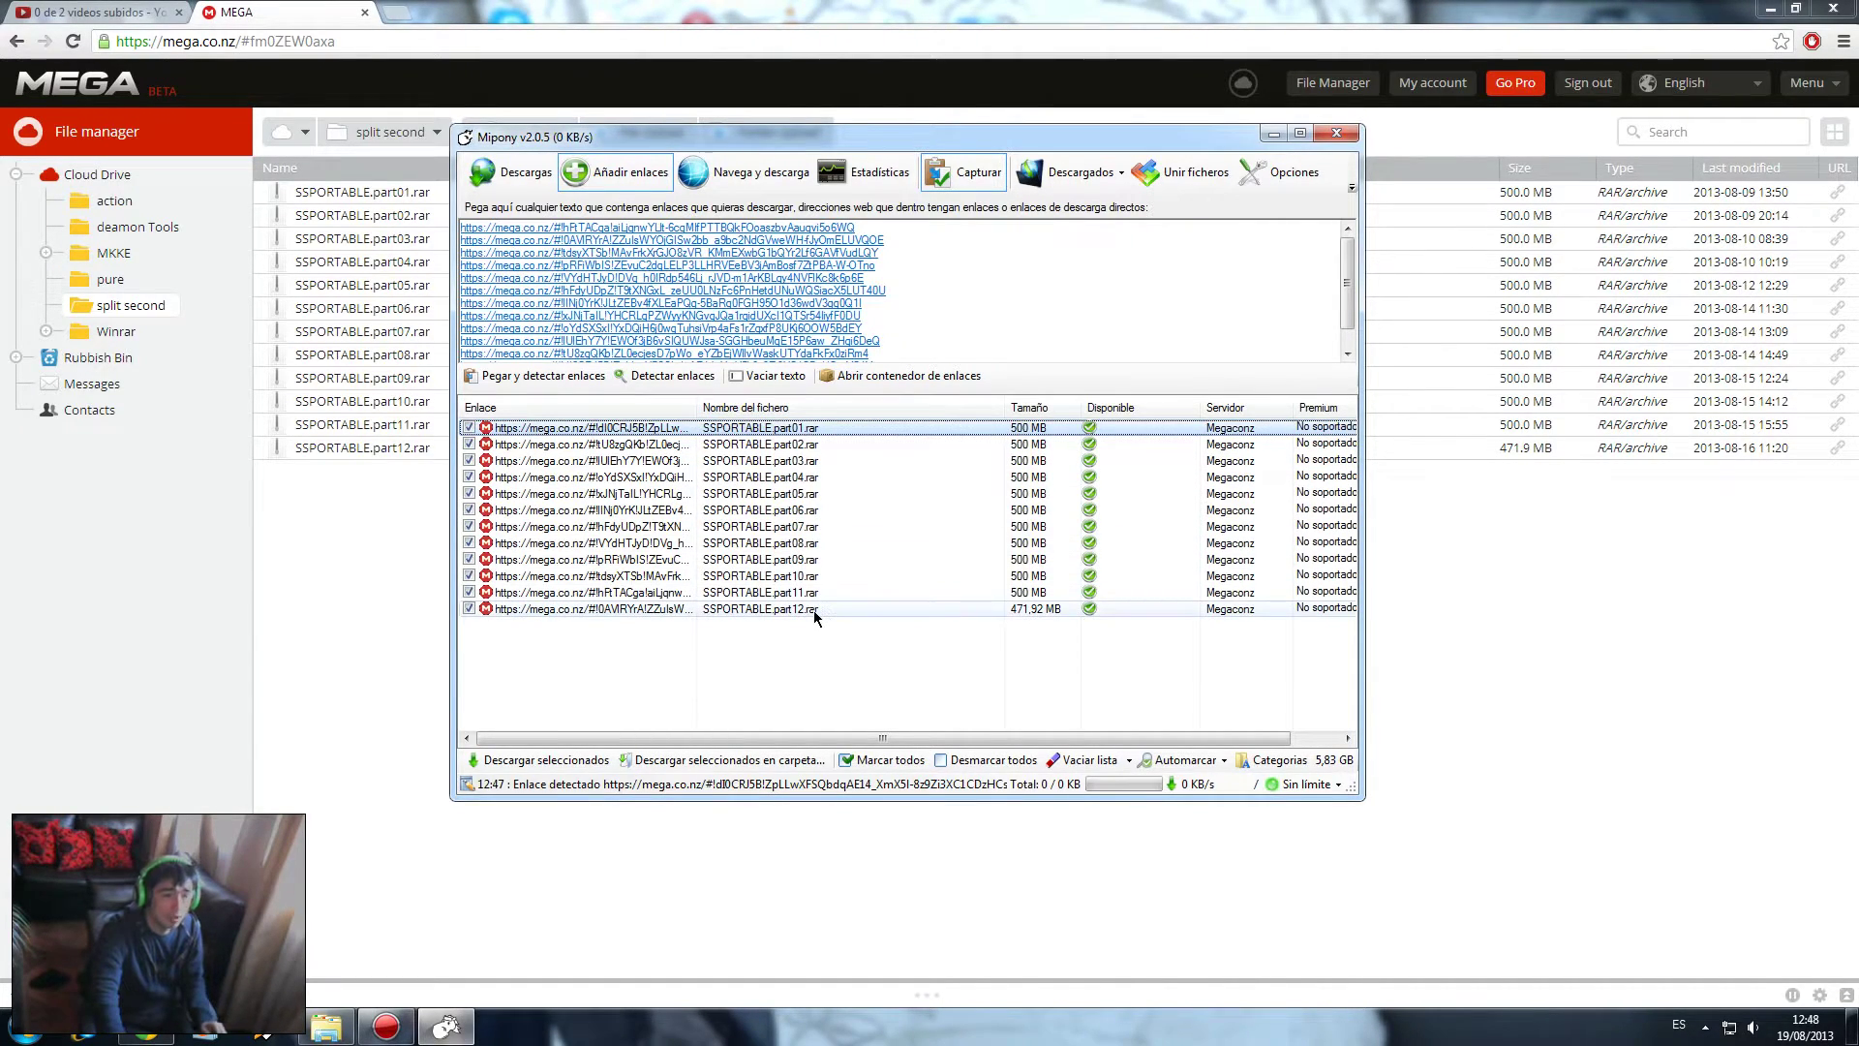
click(814, 610)
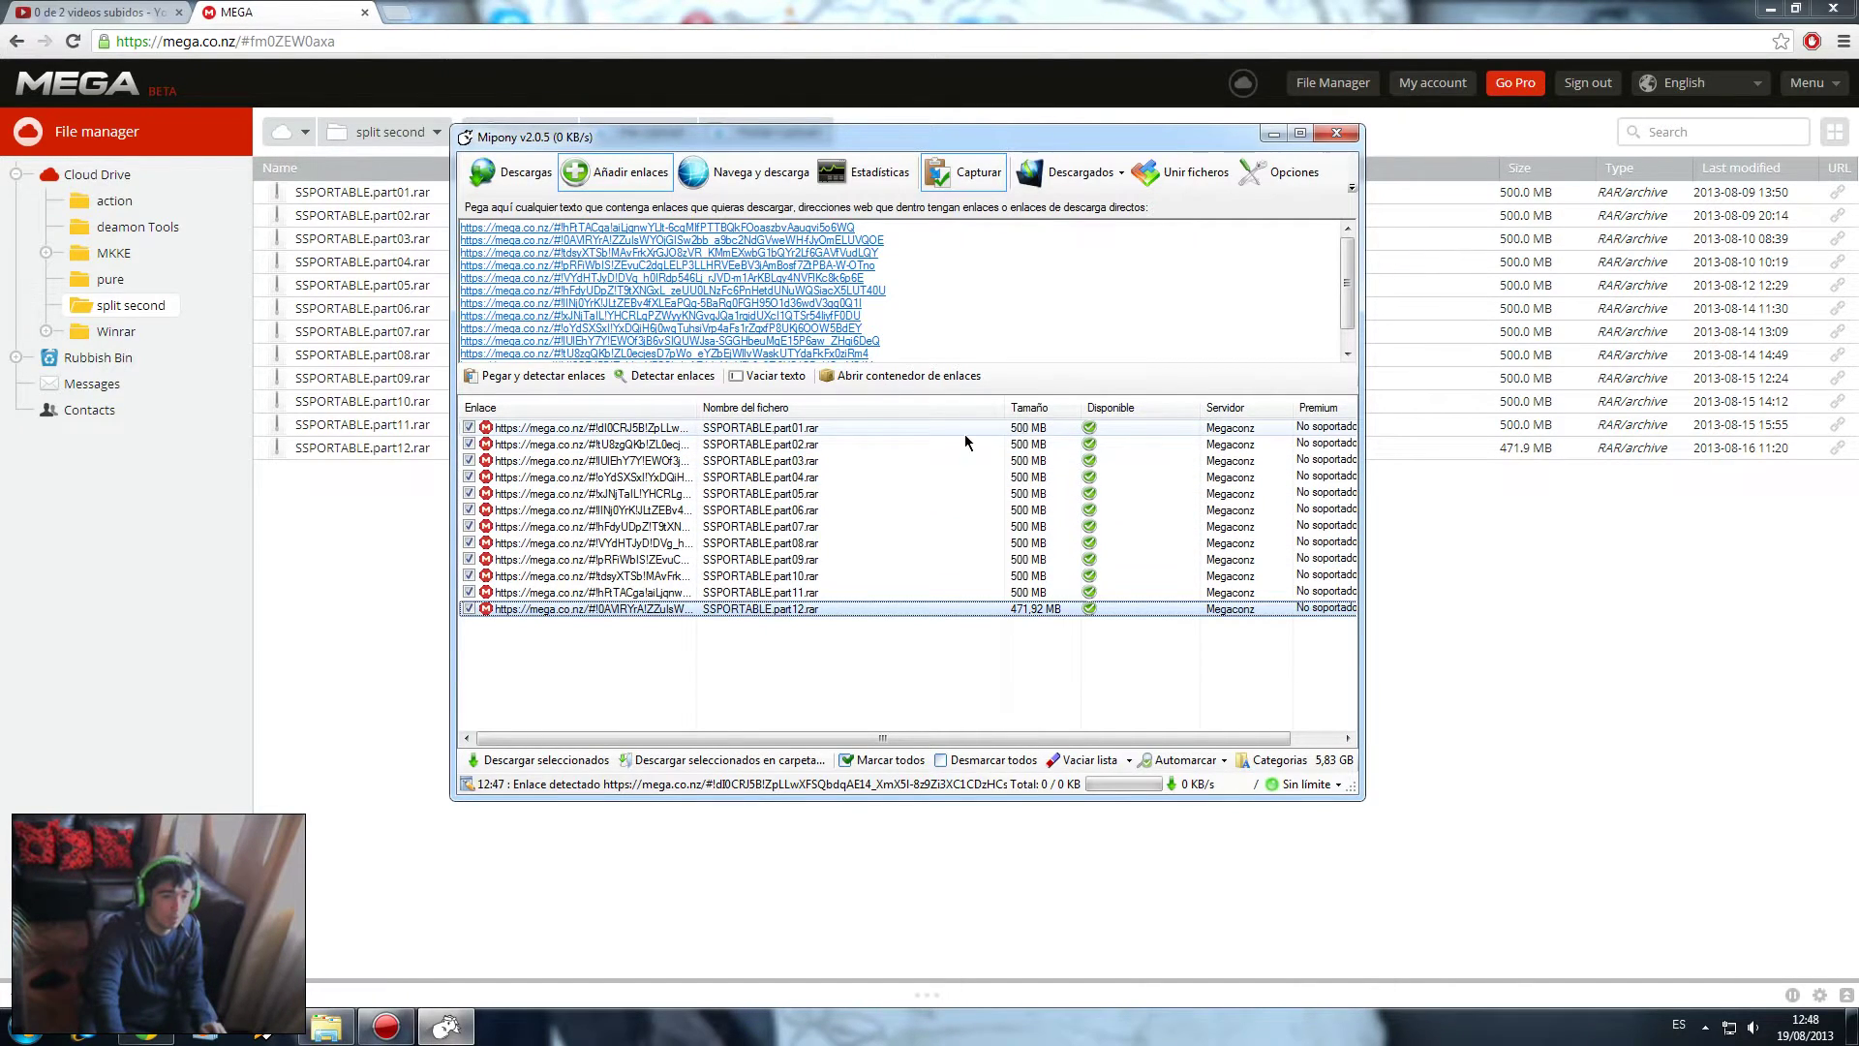
click(786, 431)
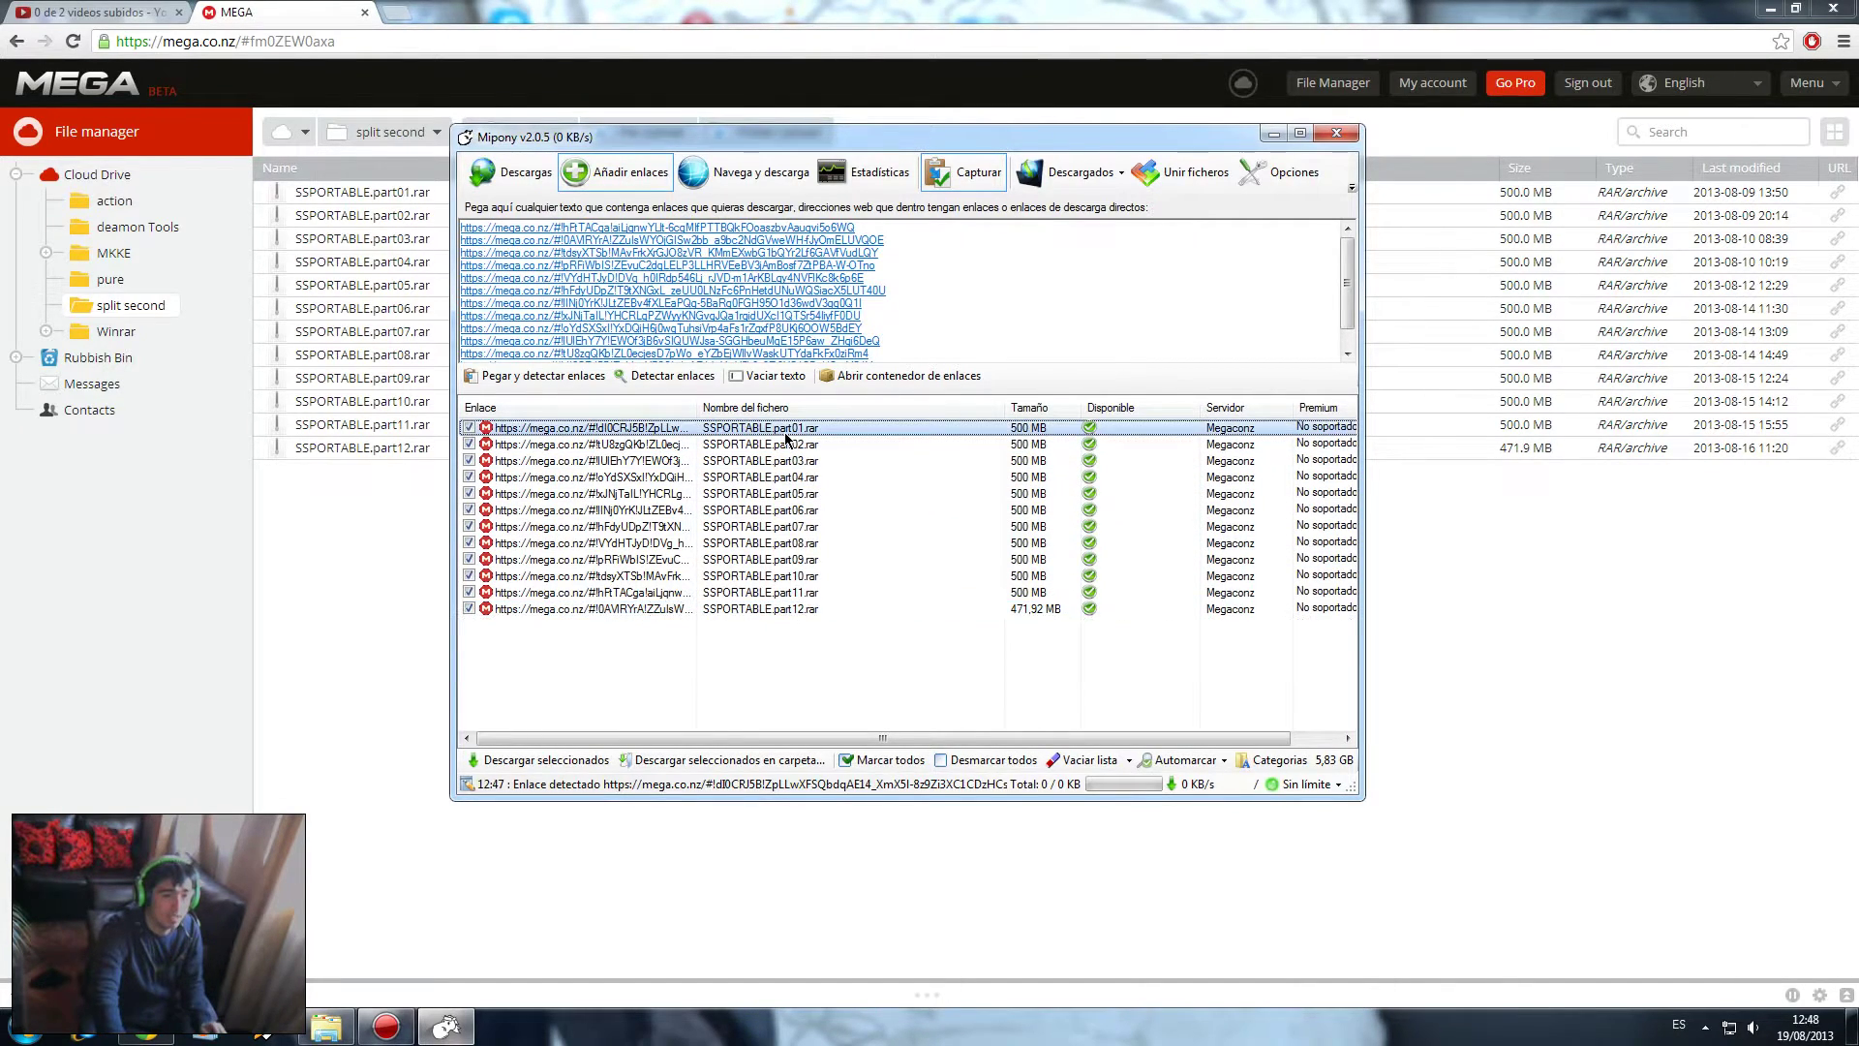
click(802, 593)
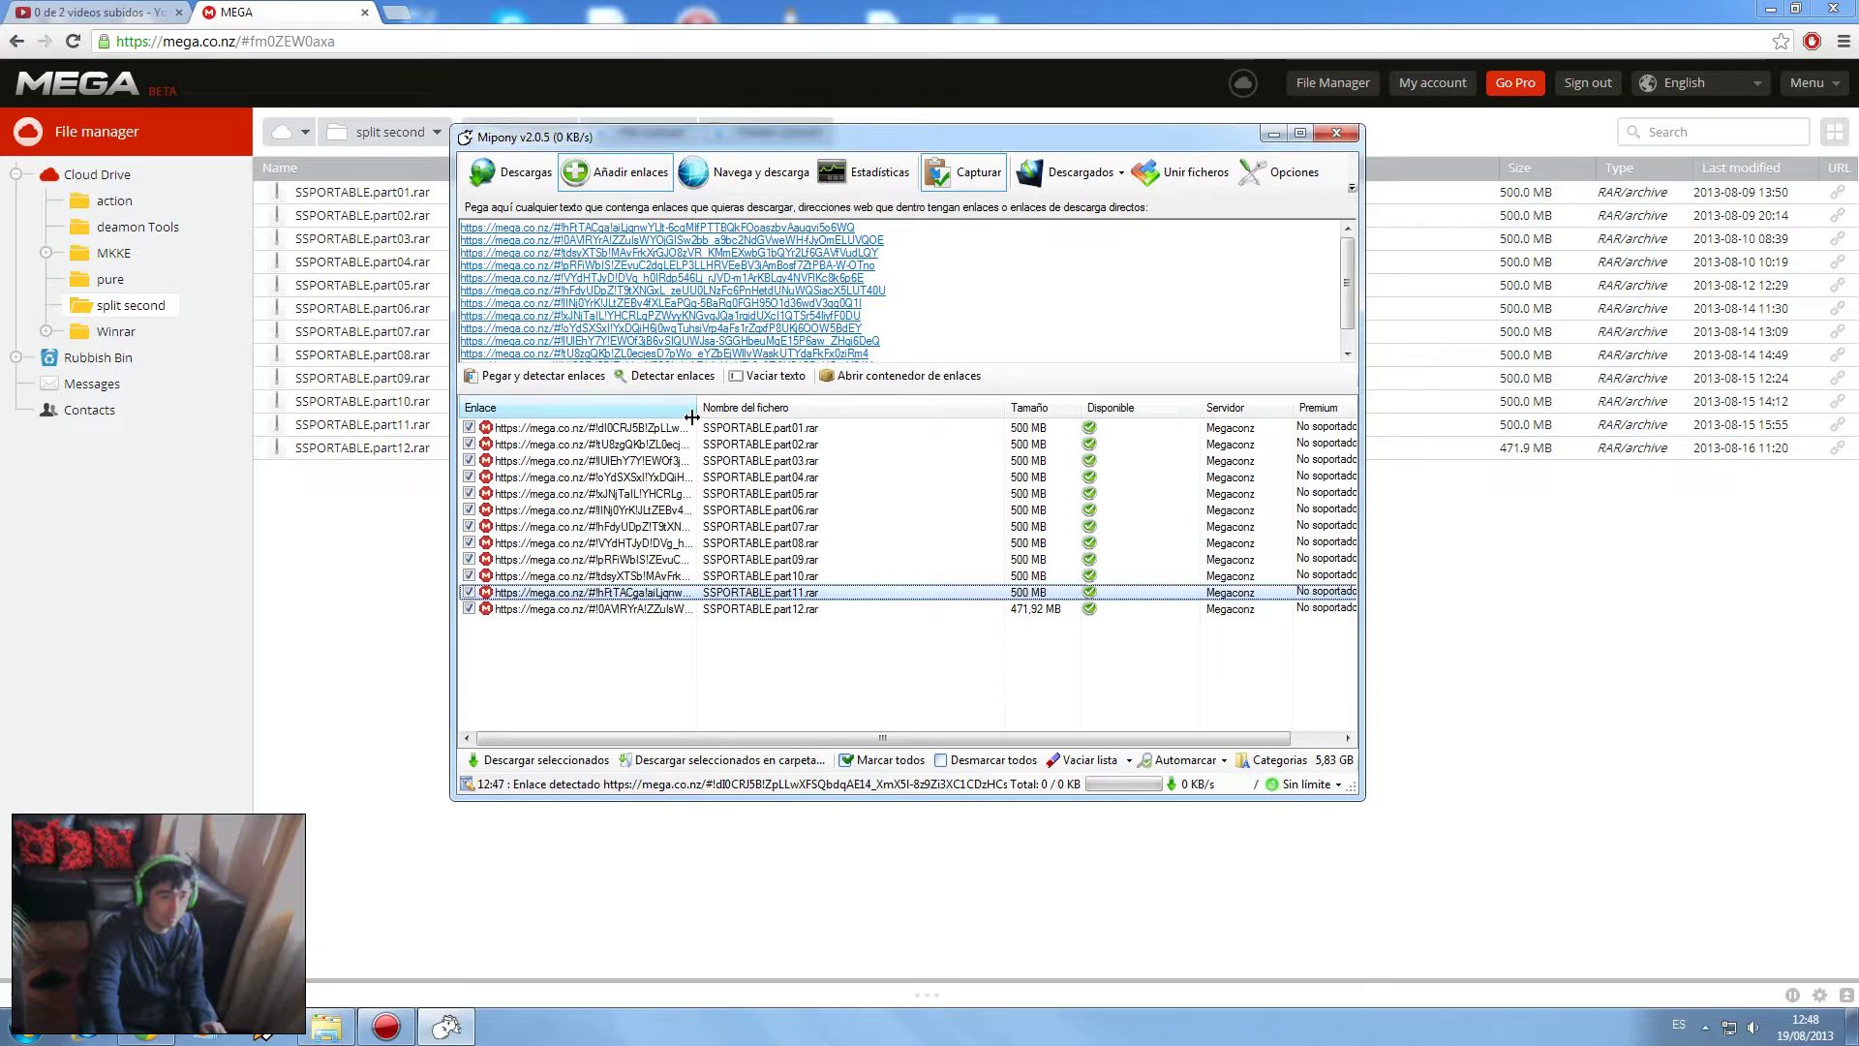
click(1337, 134)
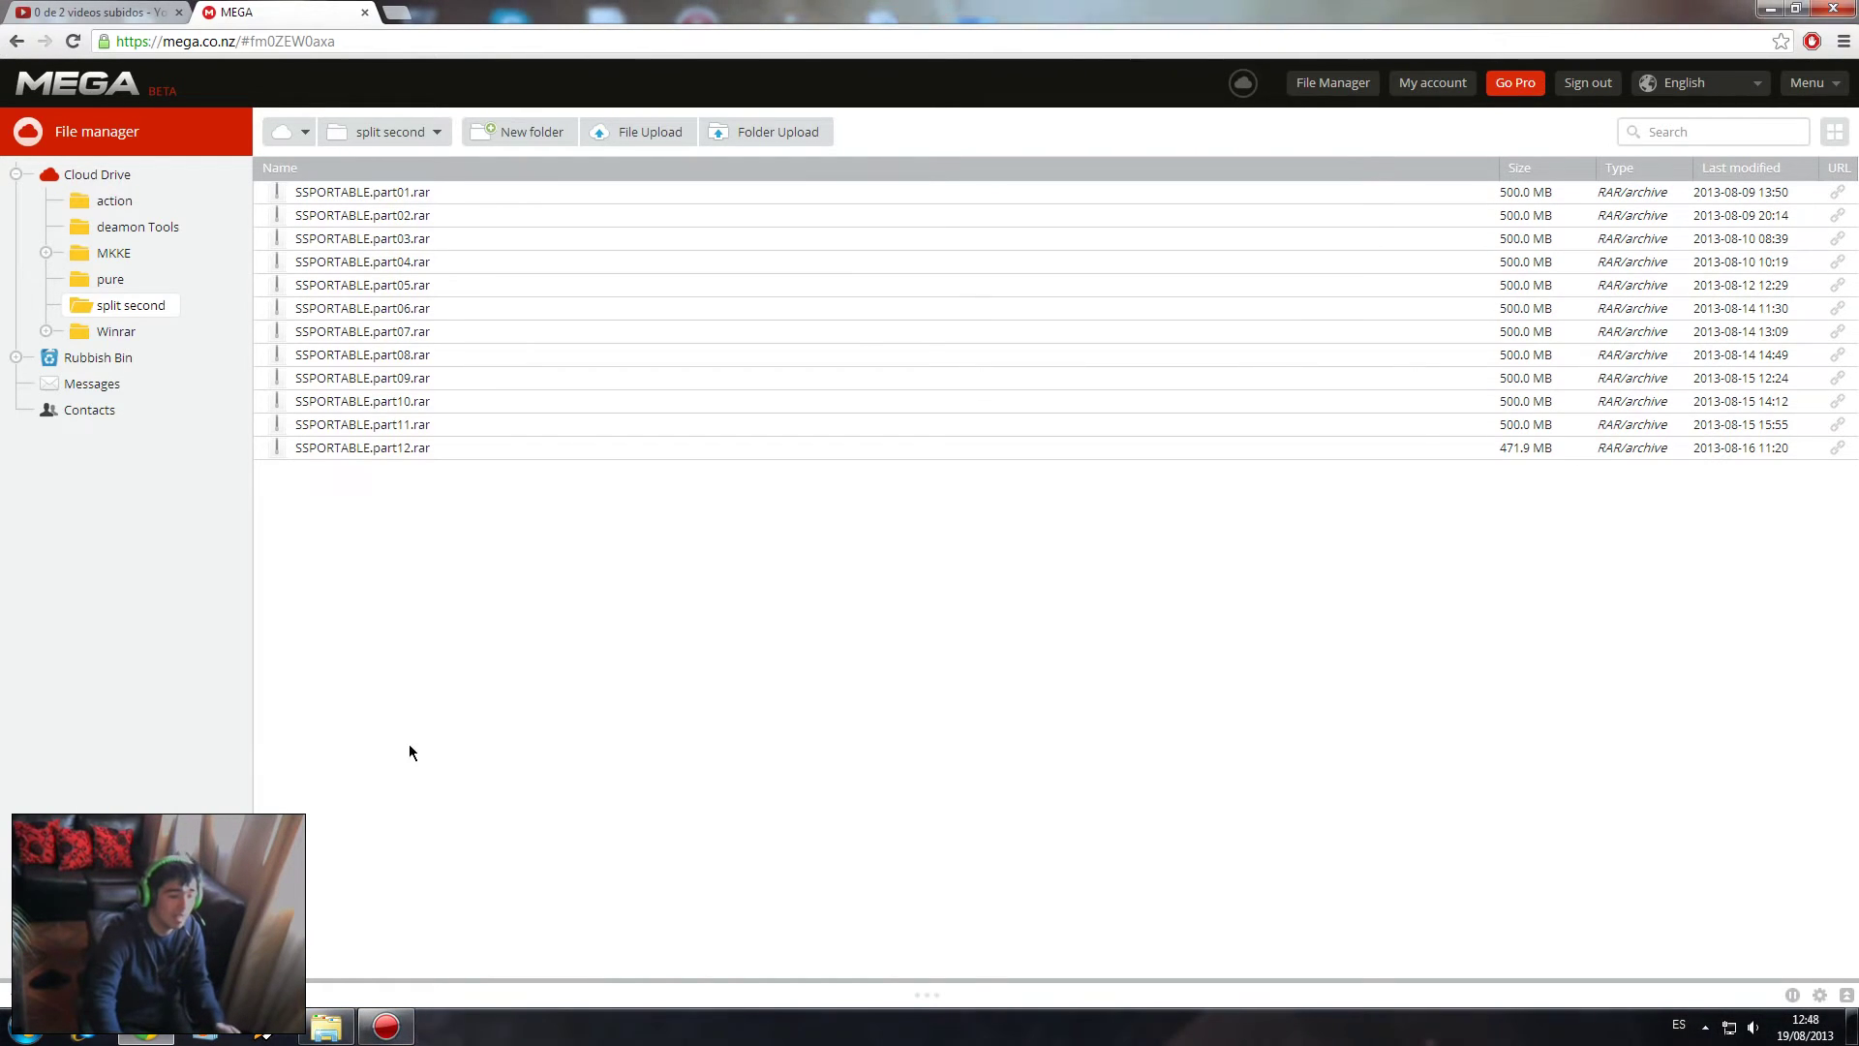
- Switch to Windows Explorer, examine the splitsecond folder's contents and its SplitSecond application, then close the folder window
click(326, 1026)
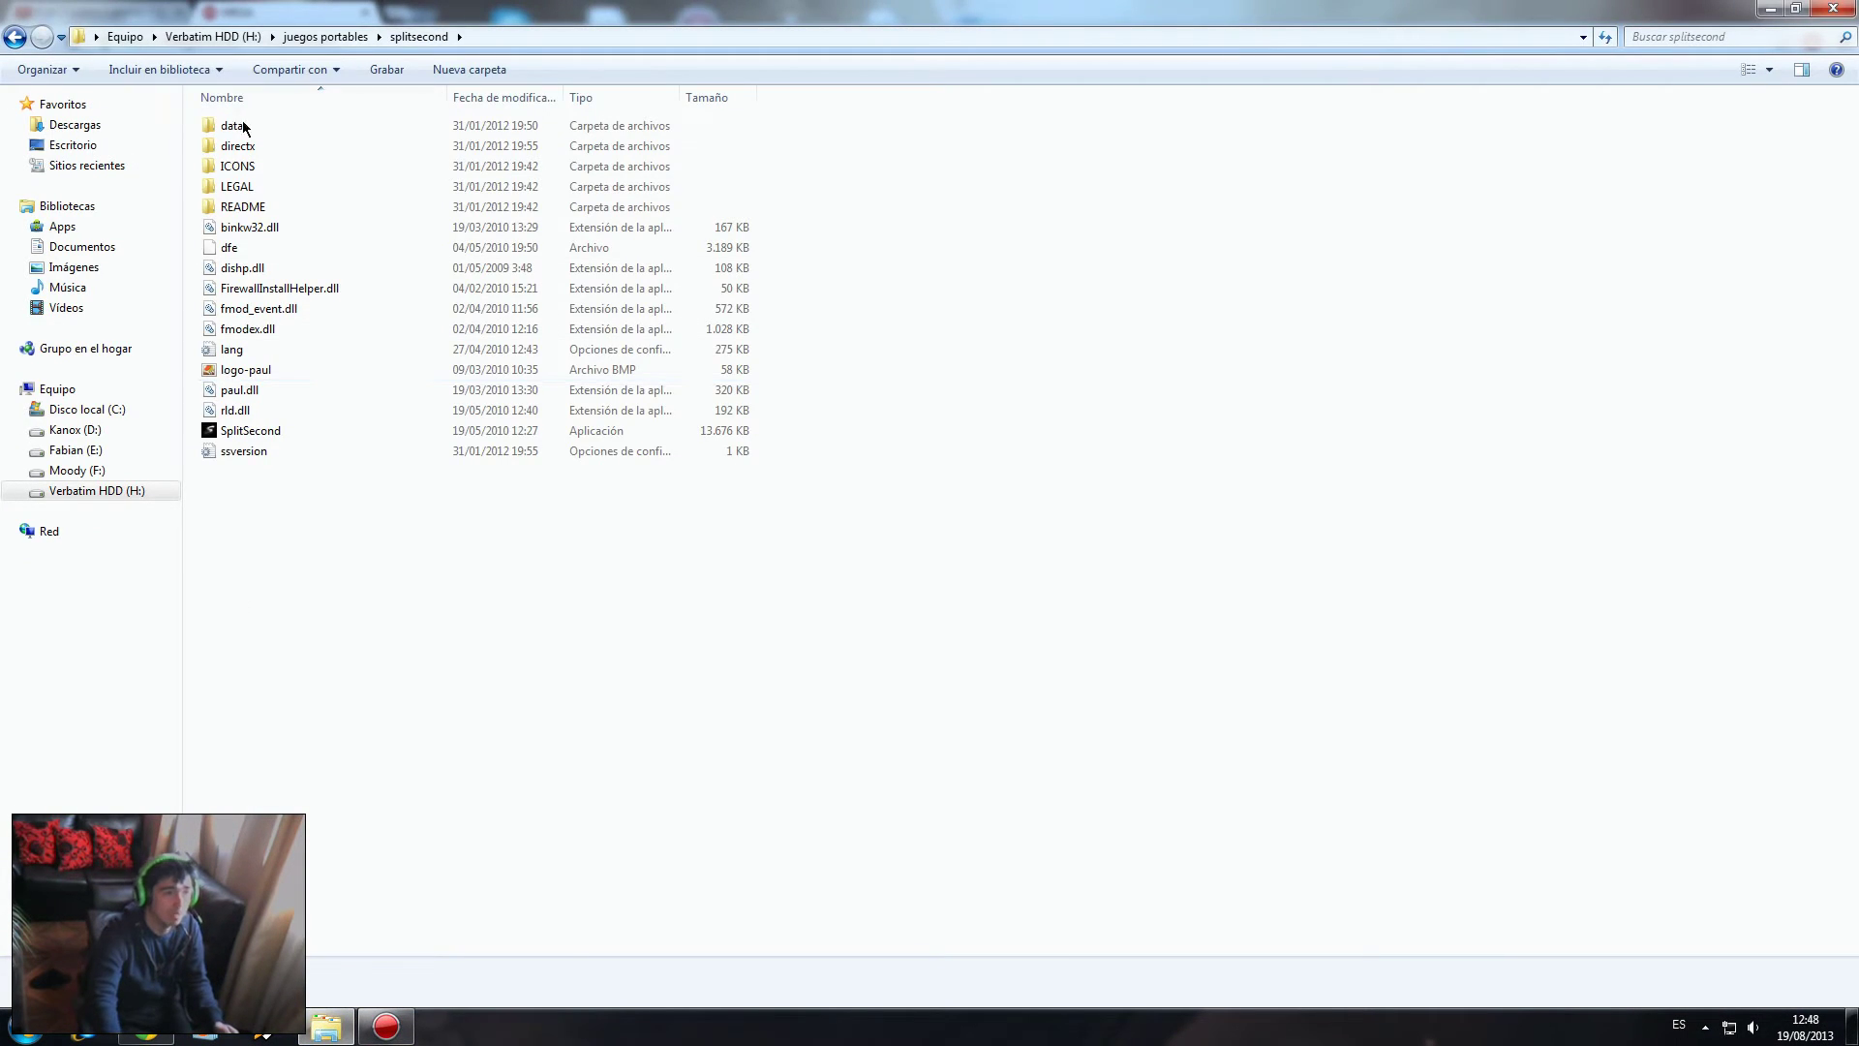
click(145, 1028)
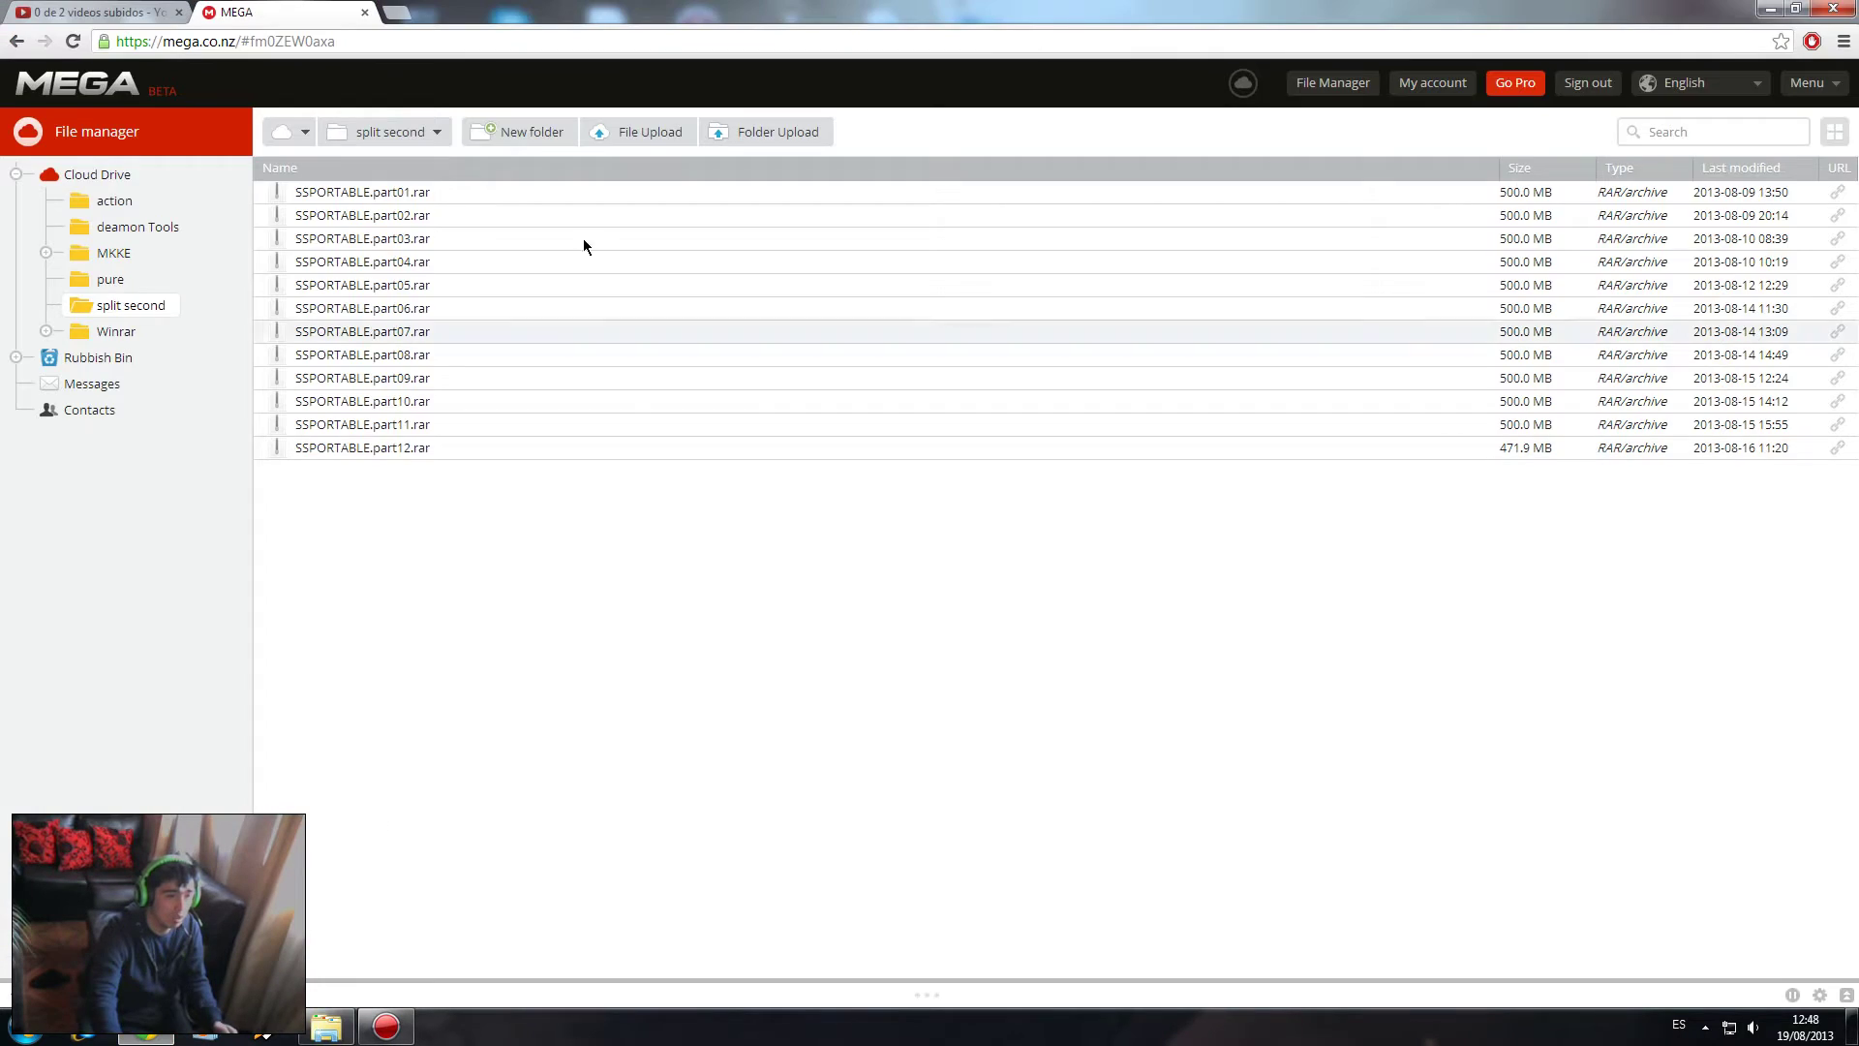
click(326, 1027)
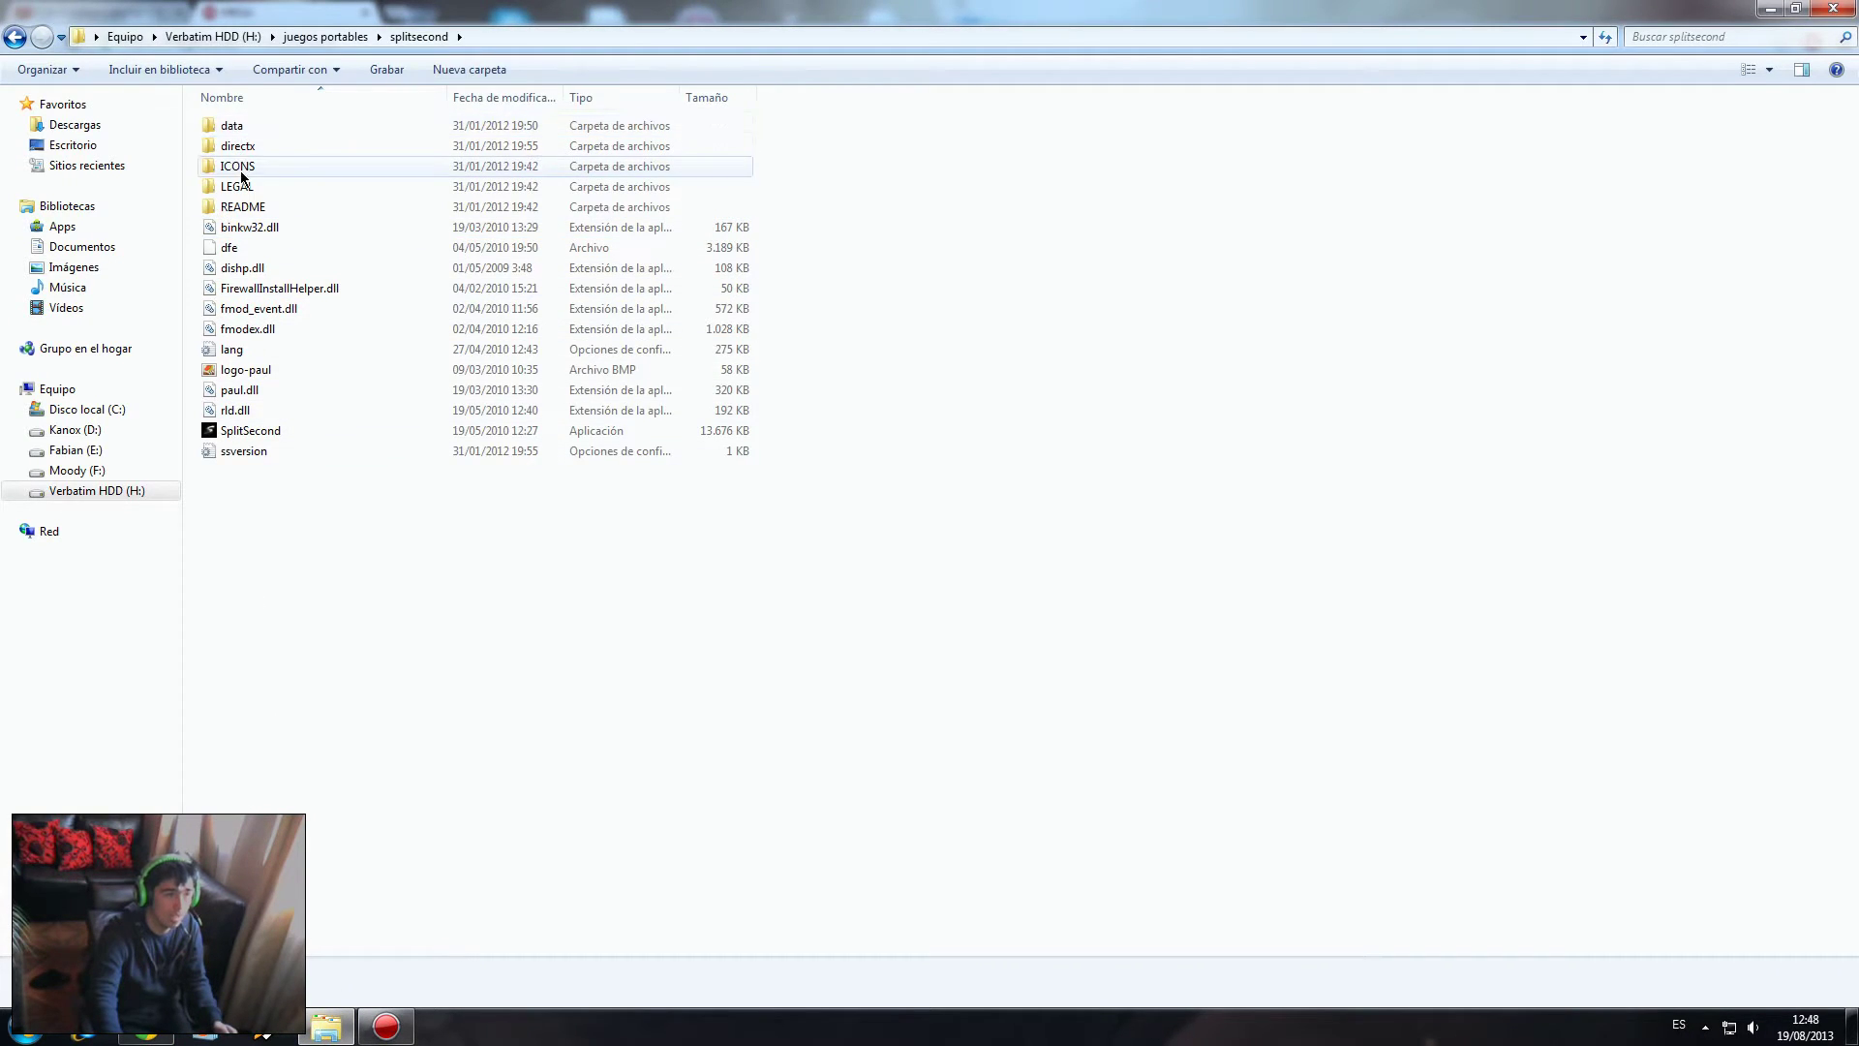
drag(218, 550, 246, 133)
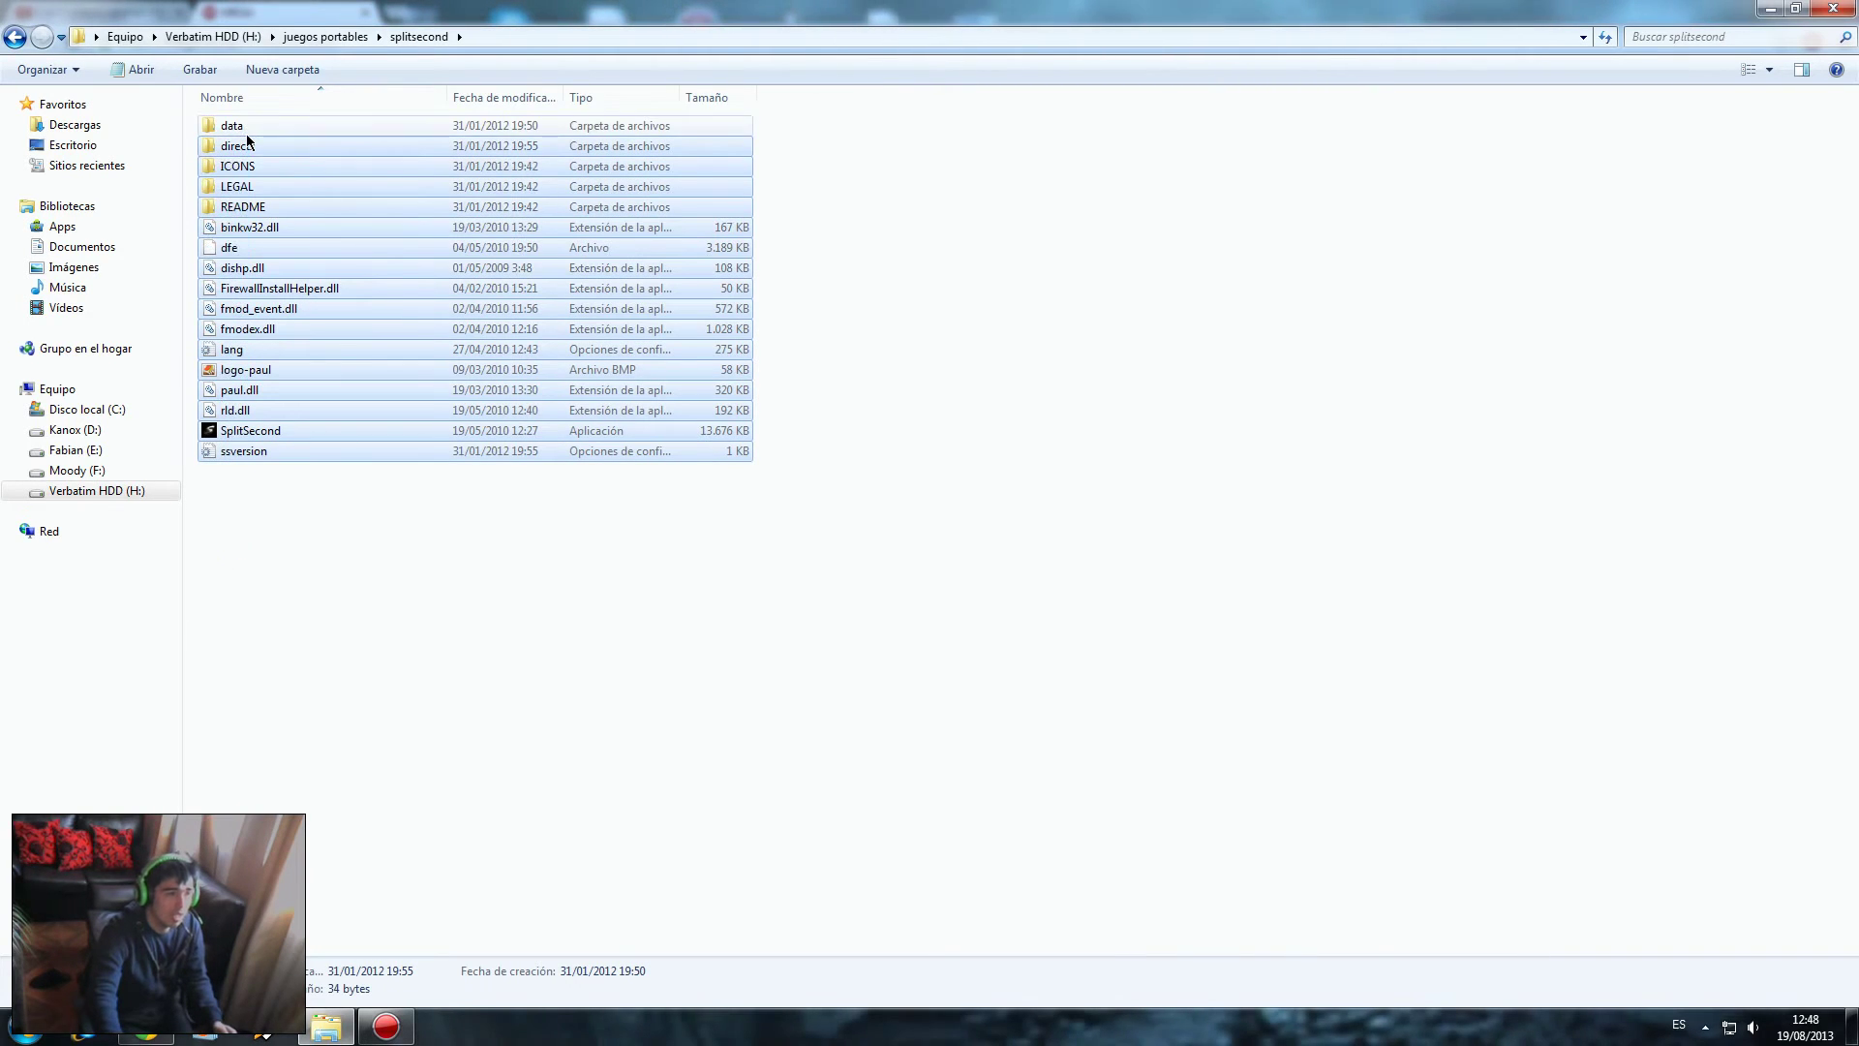
click(275, 530)
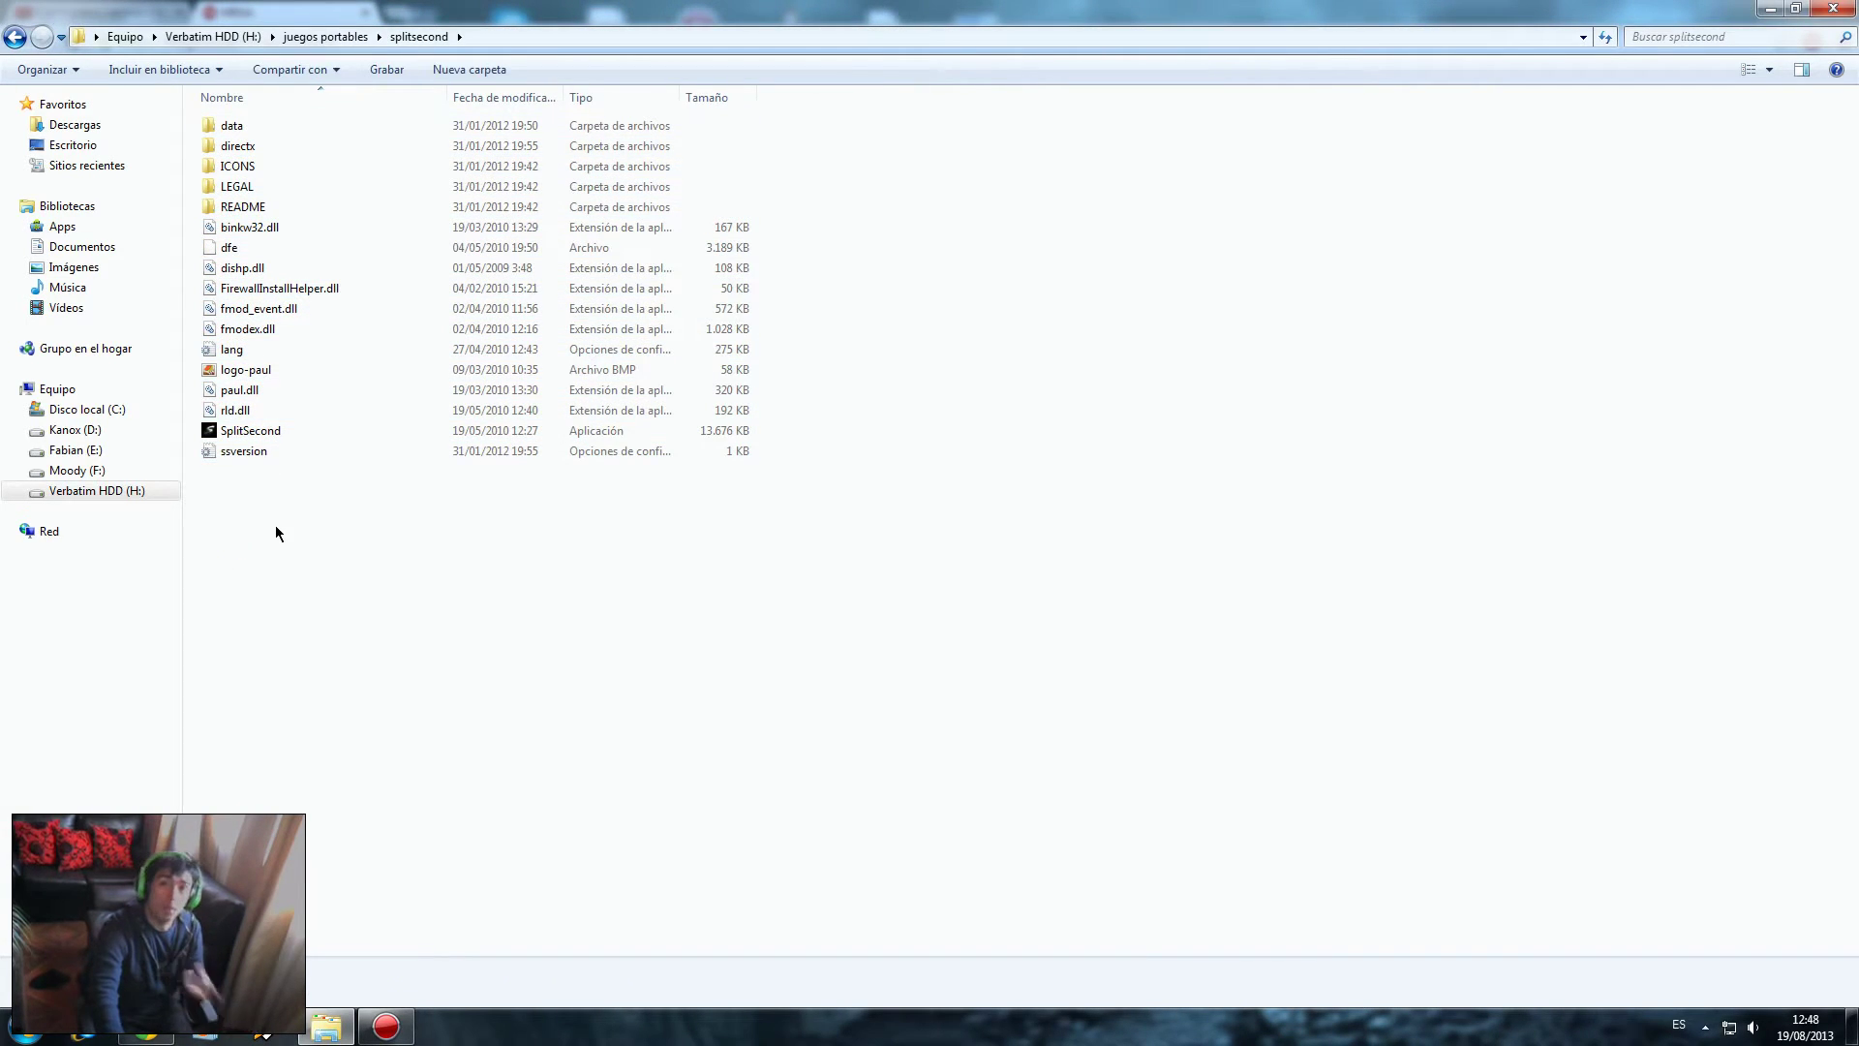
click(261, 432)
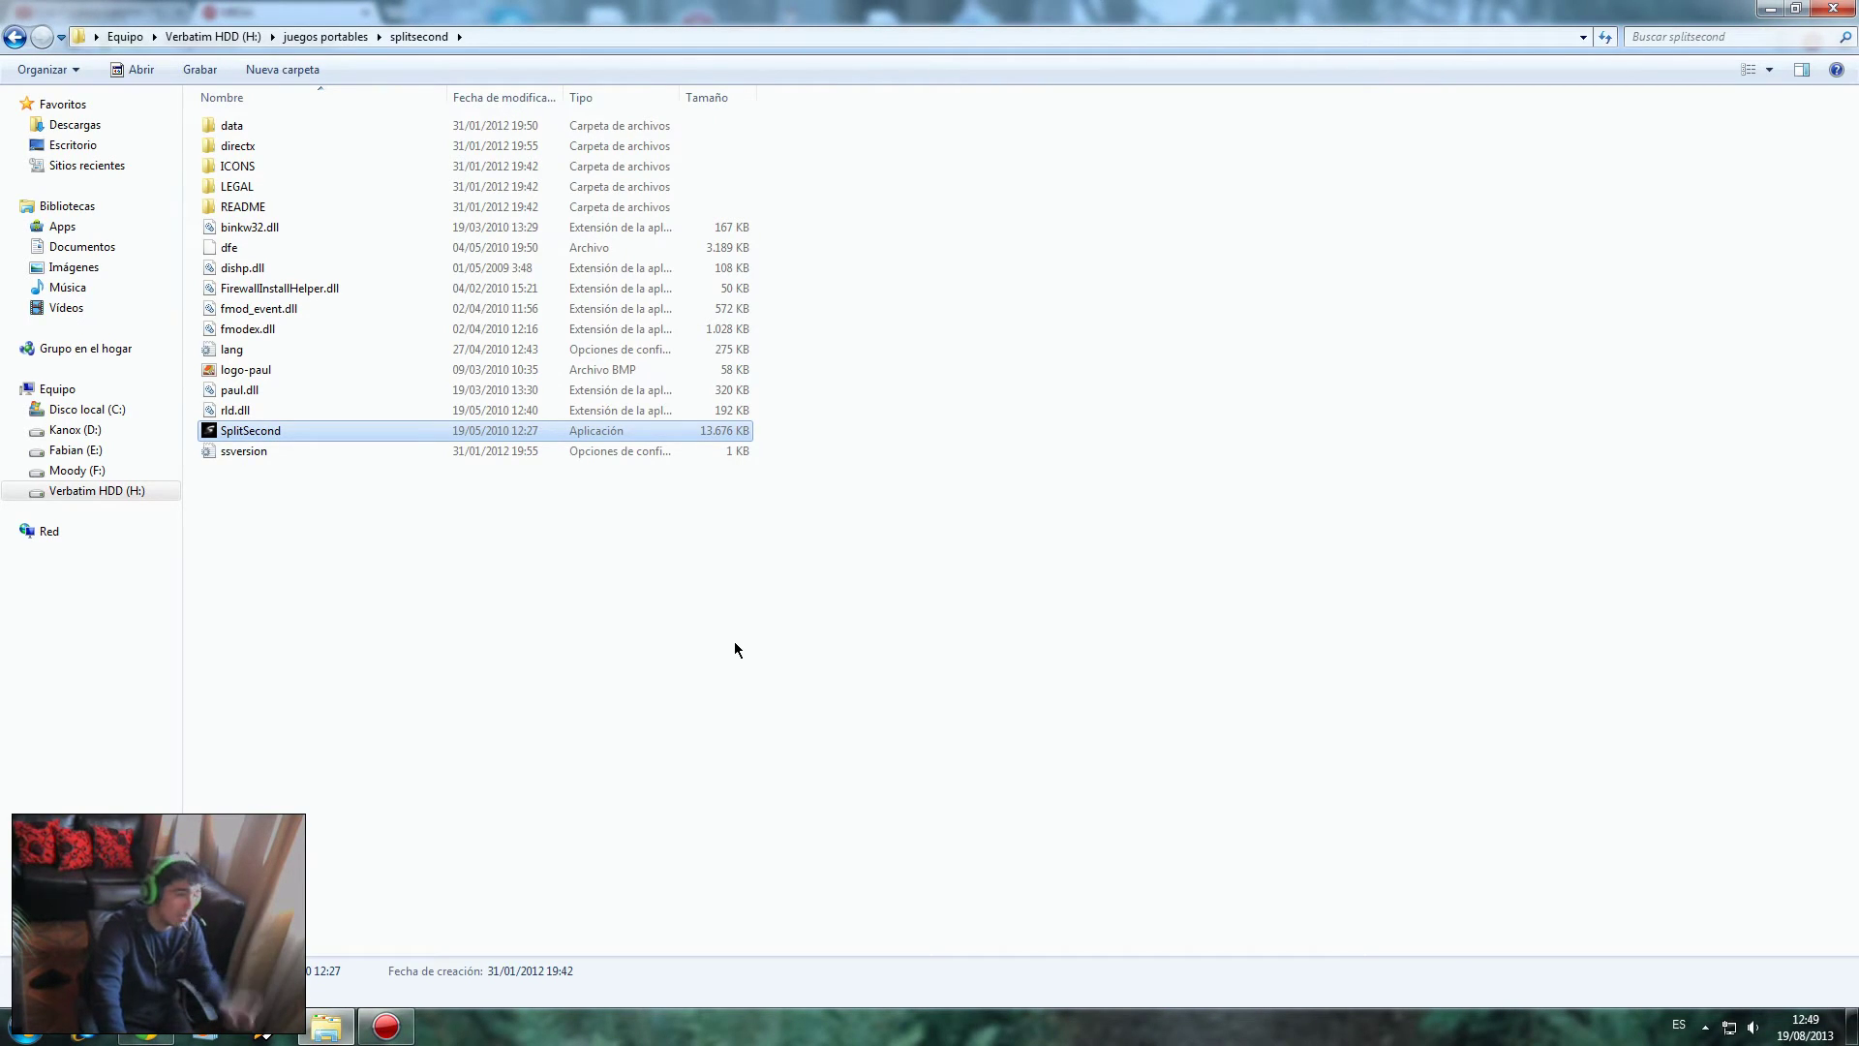
click(1850, 14)
drag(370, 556, 405, 194)
click(529, 557)
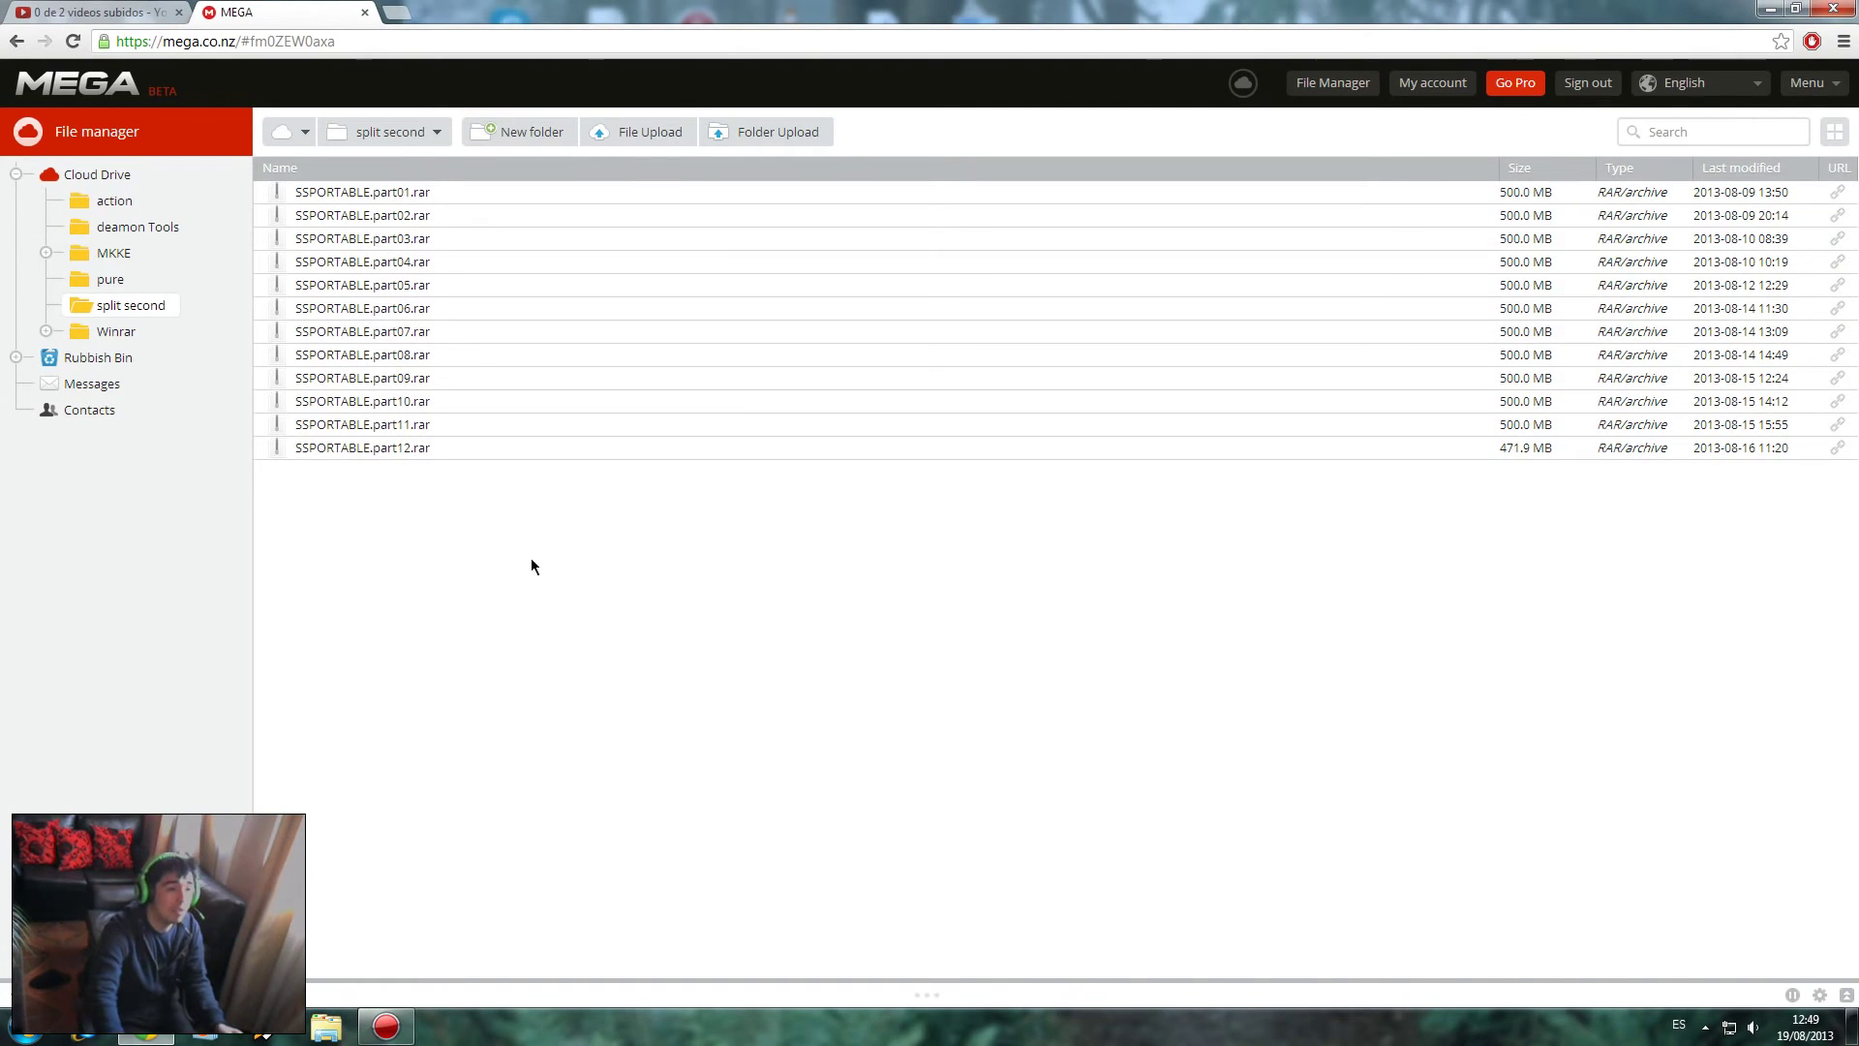
drag(397, 523, 397, 193)
click(422, 565)
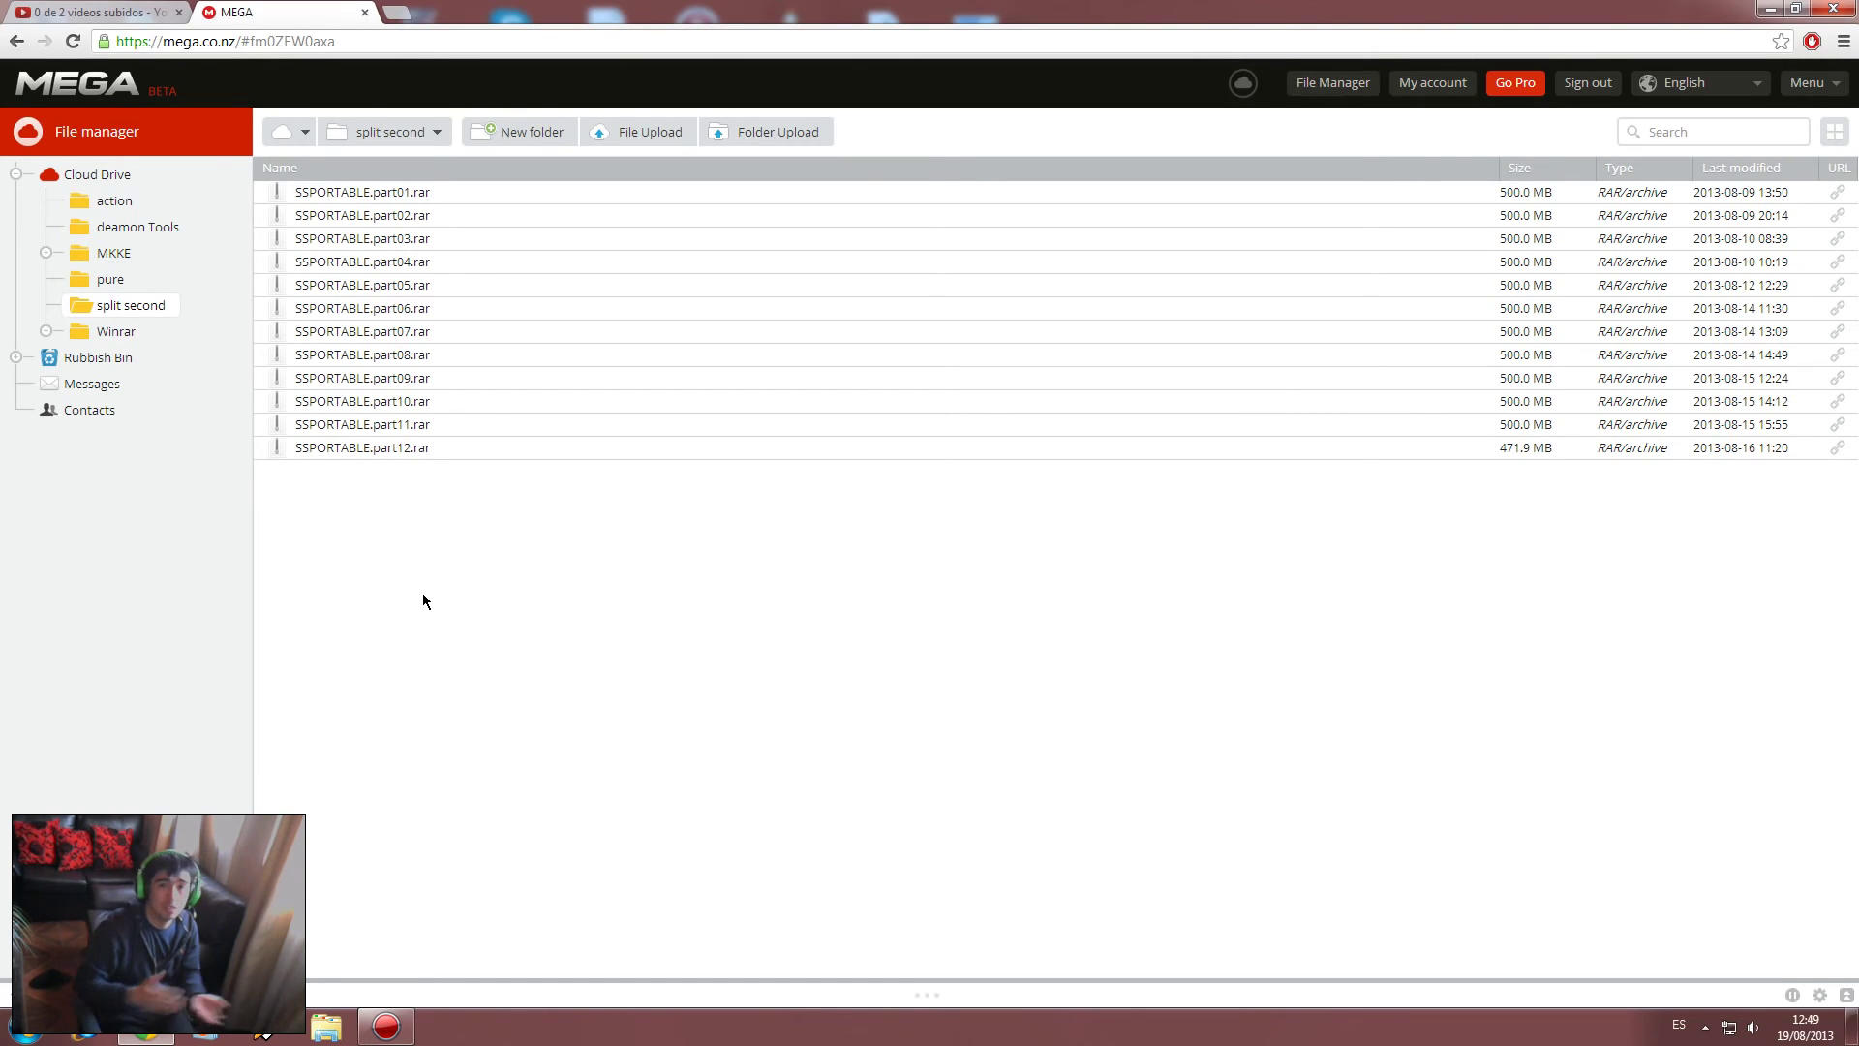
drag(422, 592, 397, 196)
click(397, 556)
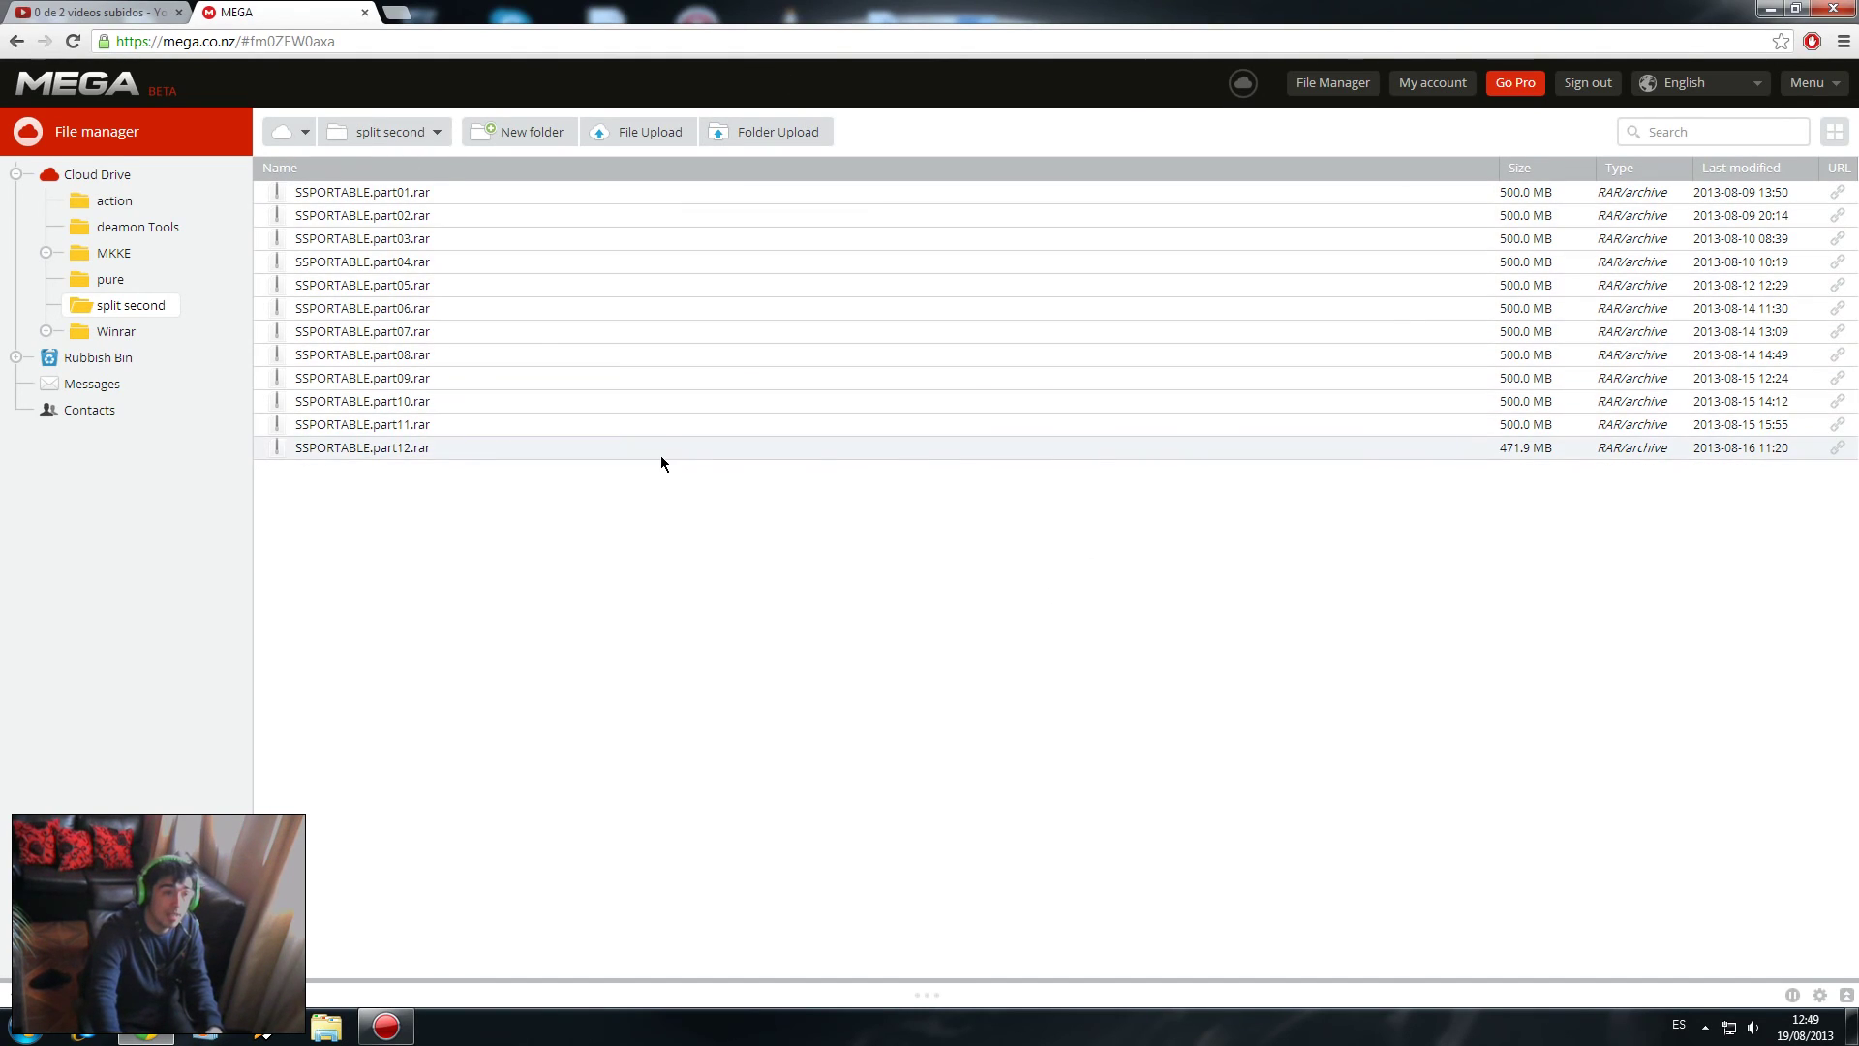
drag(373, 563, 443, 651)
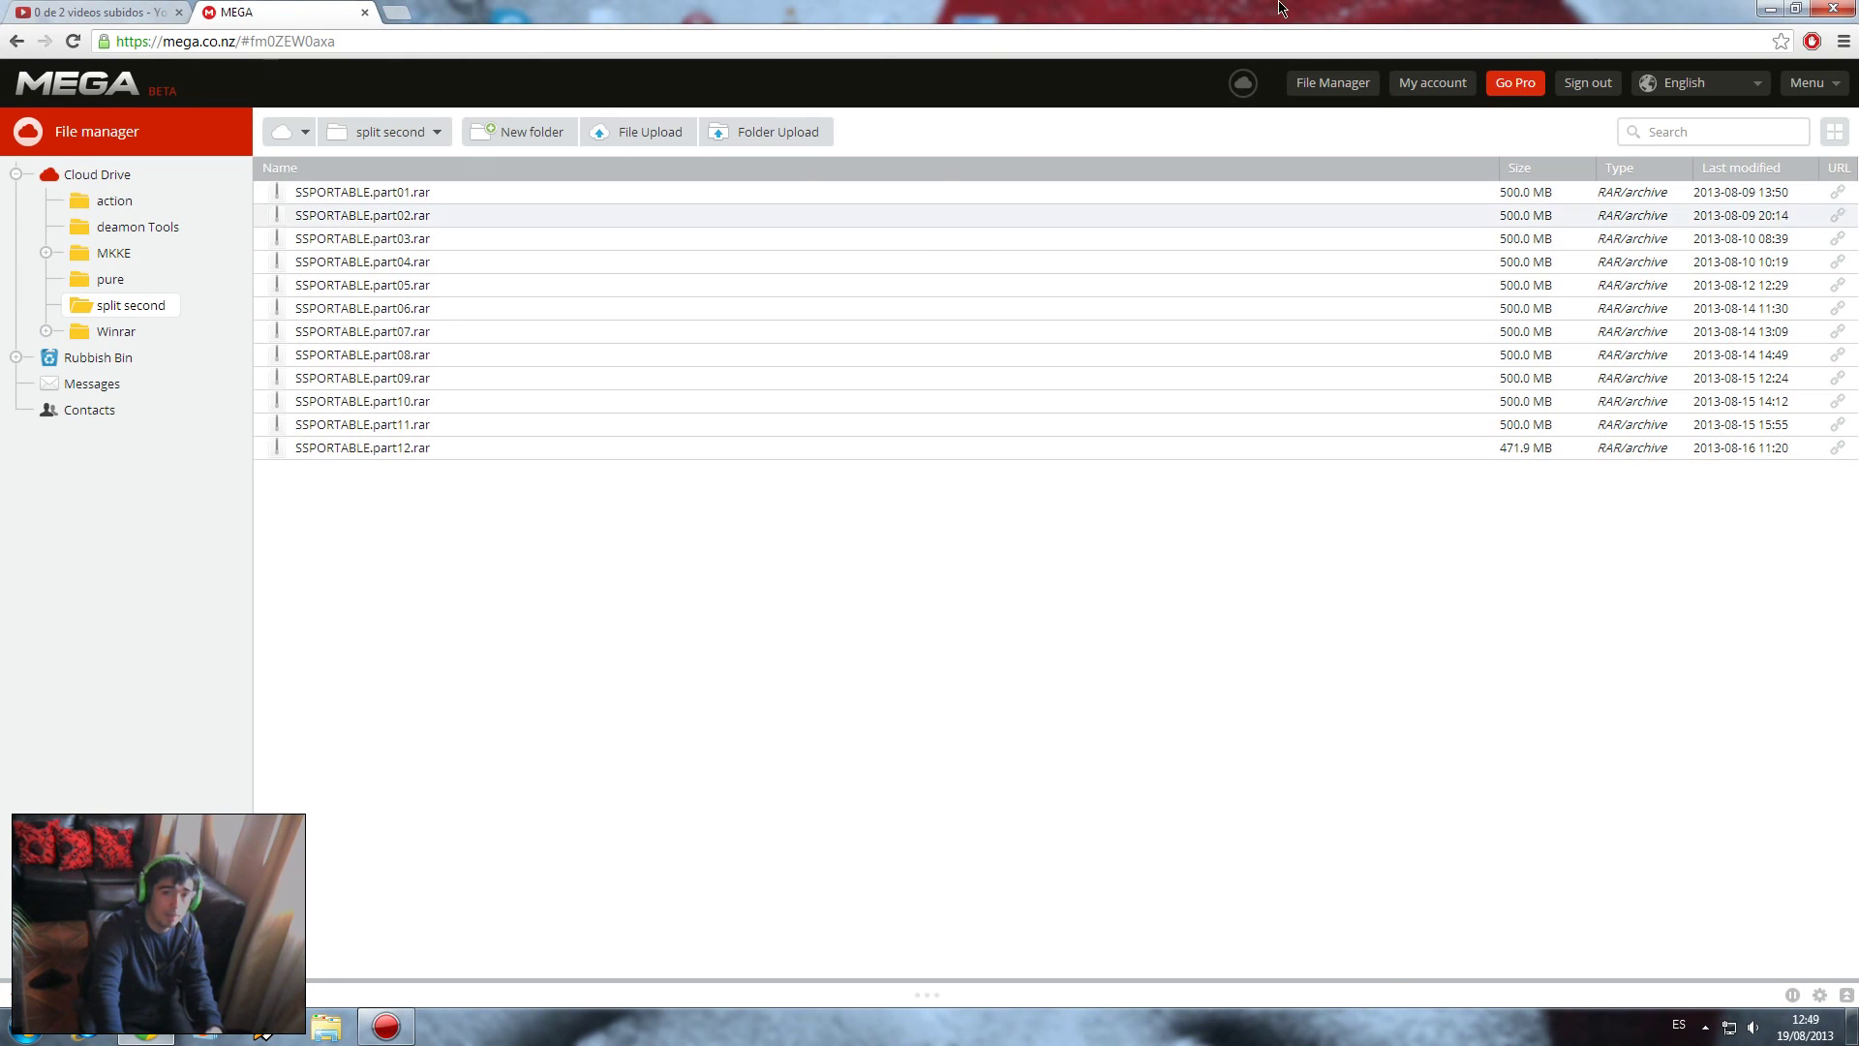